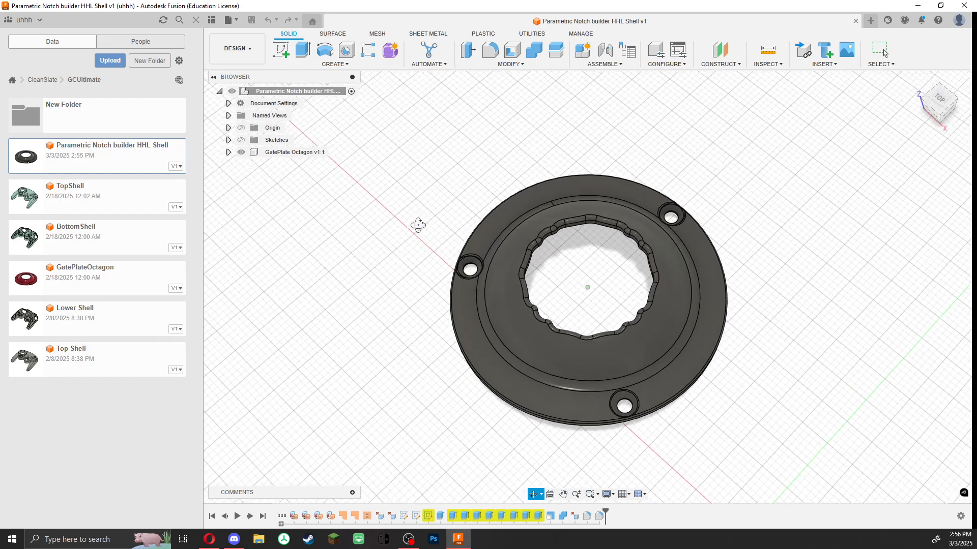
View the gate plate straight from the top and check the upload dialog for the project folder
click(938, 108)
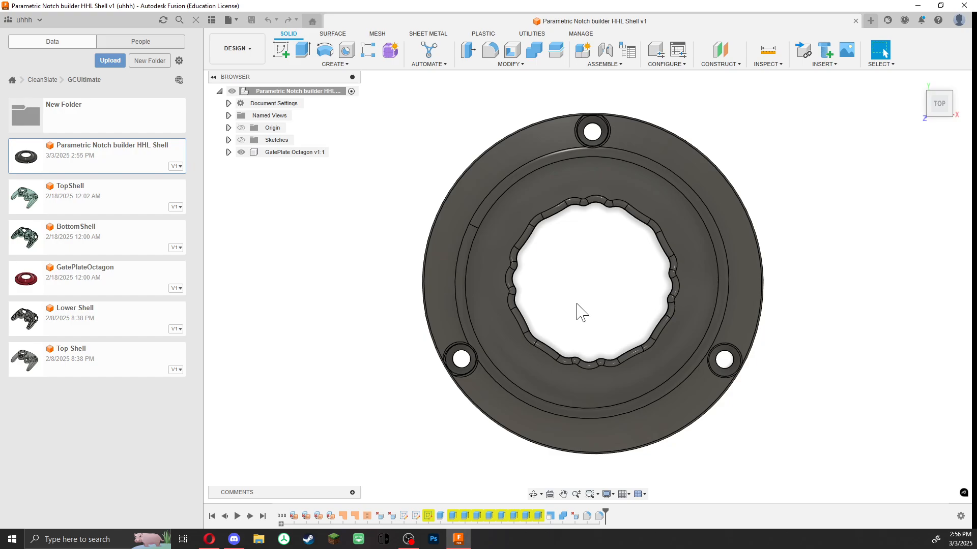
middle_drag(584, 290, 589, 279)
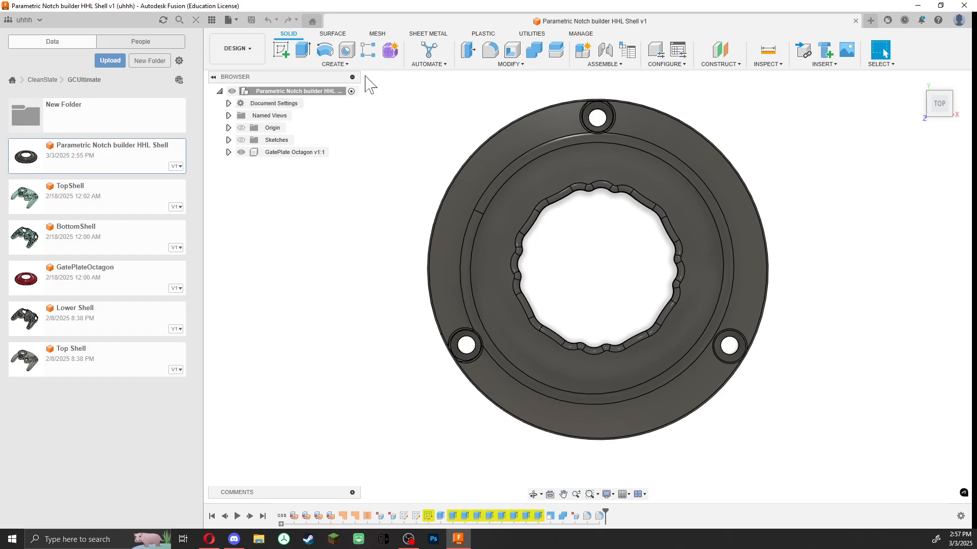
click(109, 61)
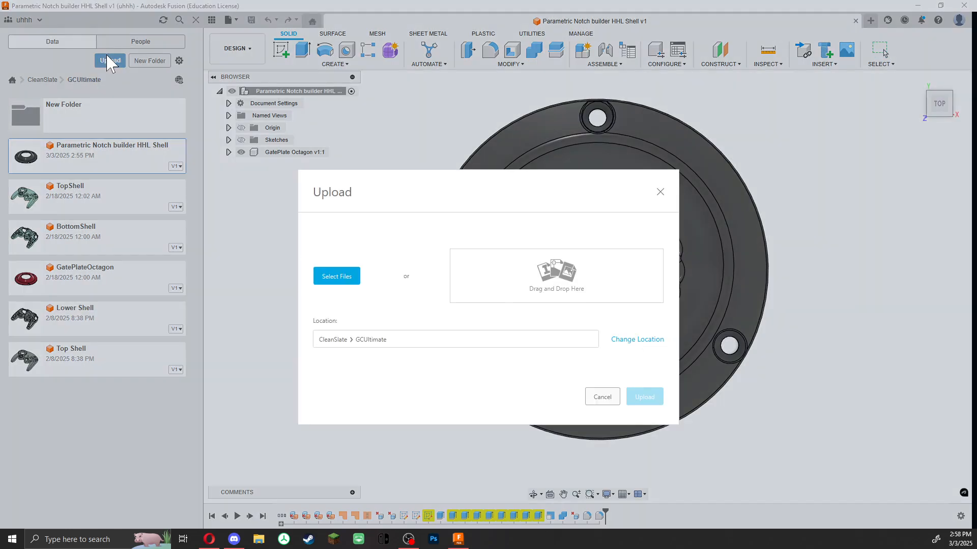
click(661, 192)
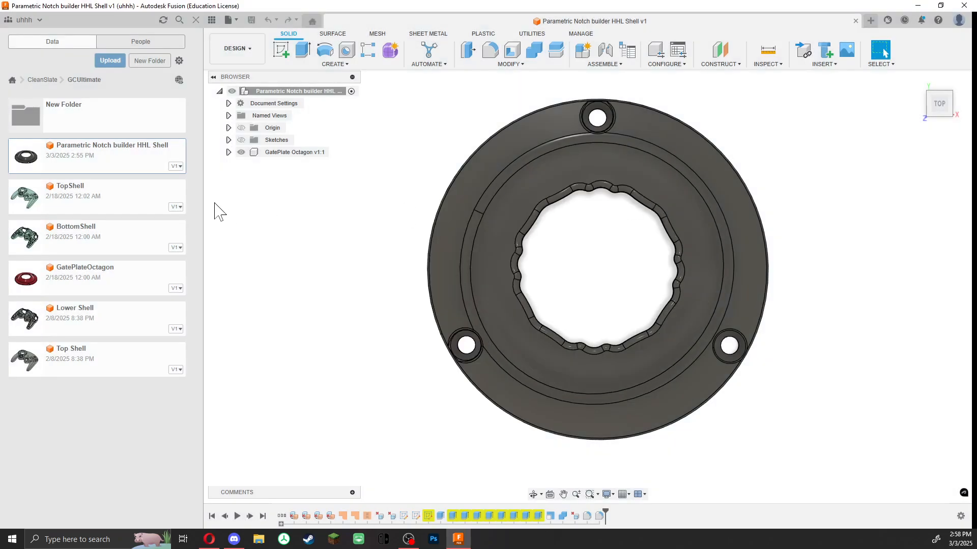
Bring up the model's parameters list, then move and resize its window so the whole gate plate stays visible
click(350, 65)
click(515, 65)
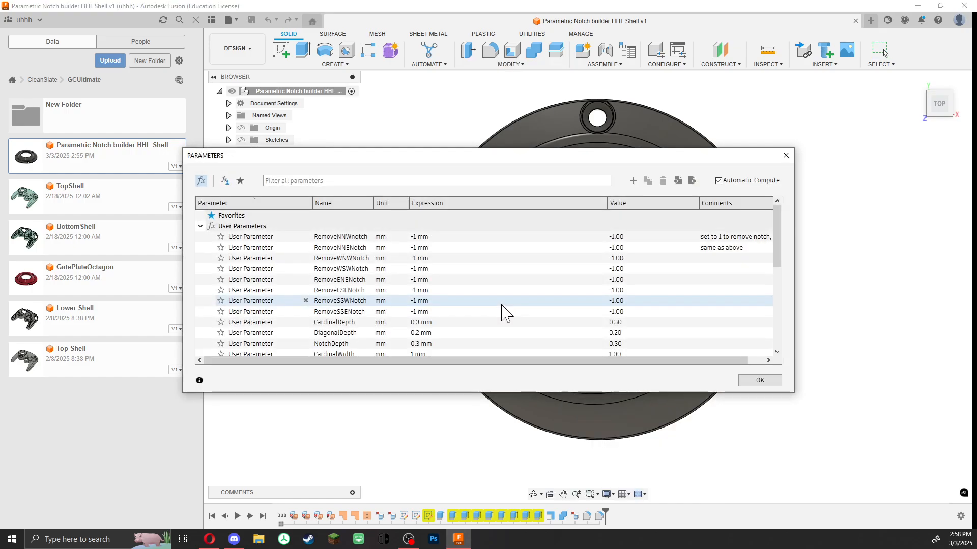
drag(514, 155, 339, 70)
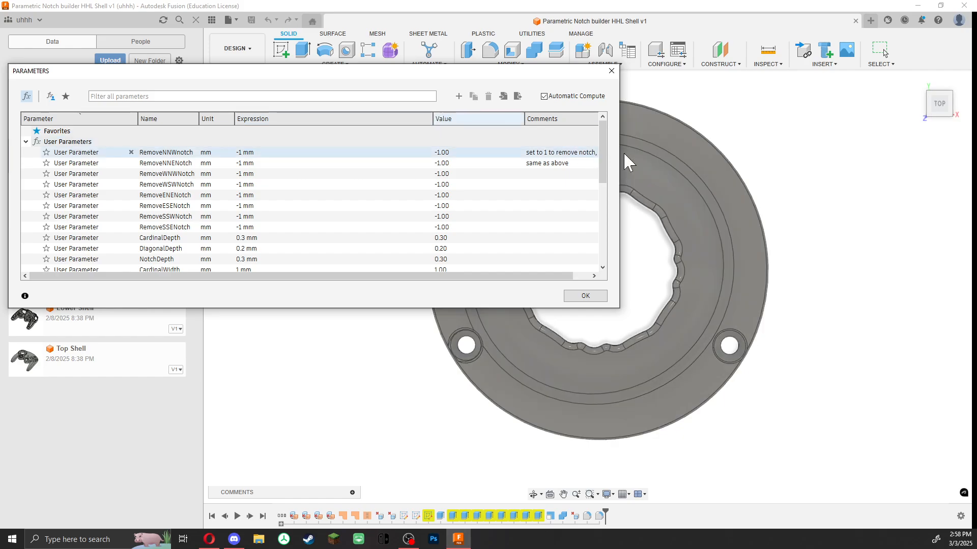
drag(621, 153, 783, 136)
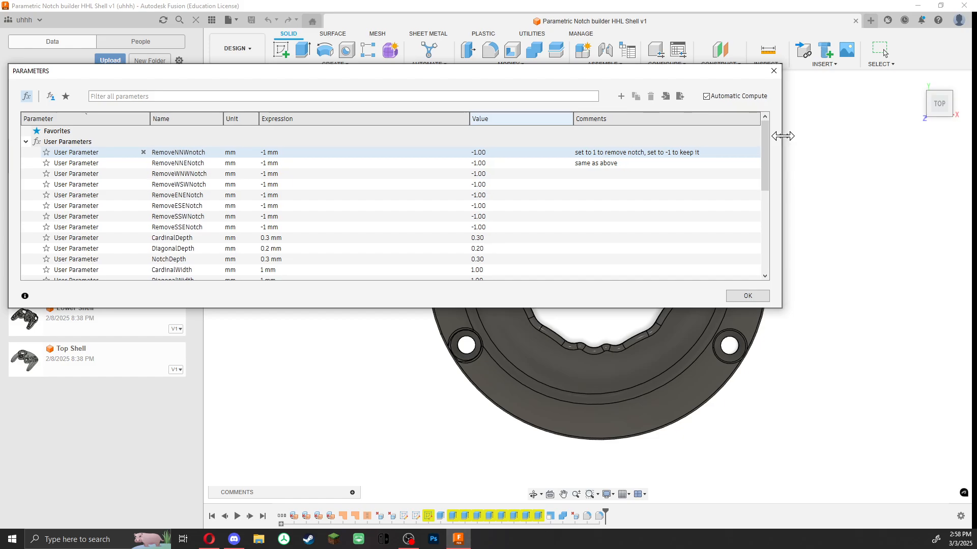
drag(783, 136, 384, 253)
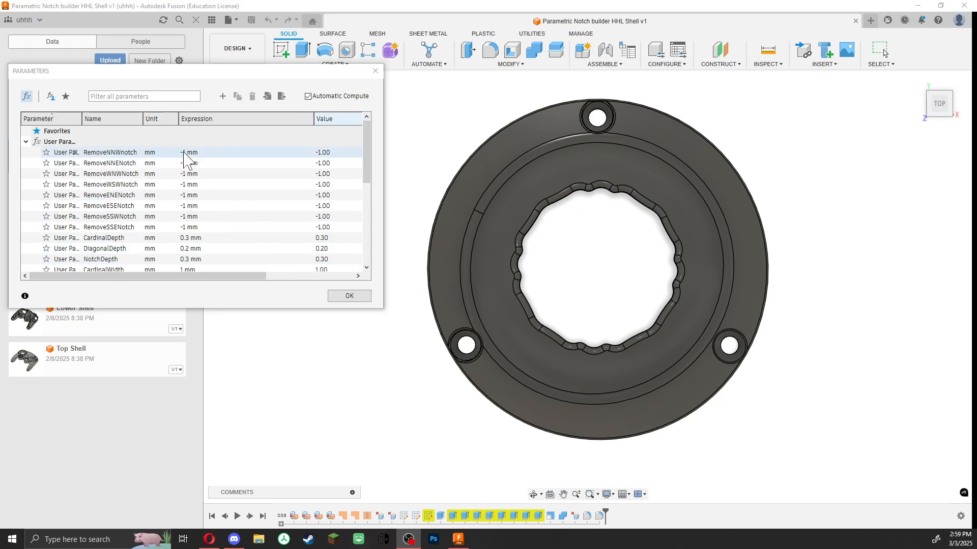
Set the RemoveNNWnotch and RemoveNNENotch user parameters to 1 mm to remove those two notches
click(321, 155)
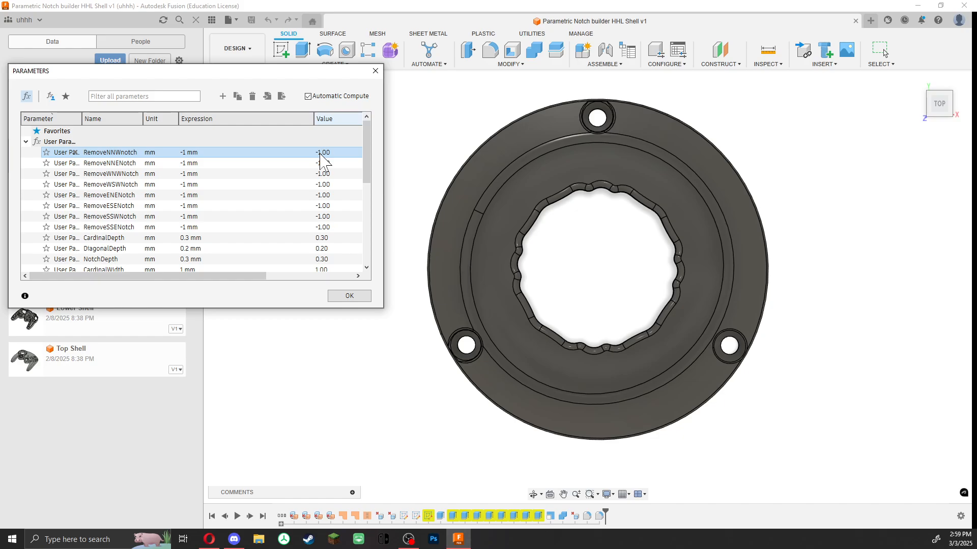
click(190, 153)
key(Left)
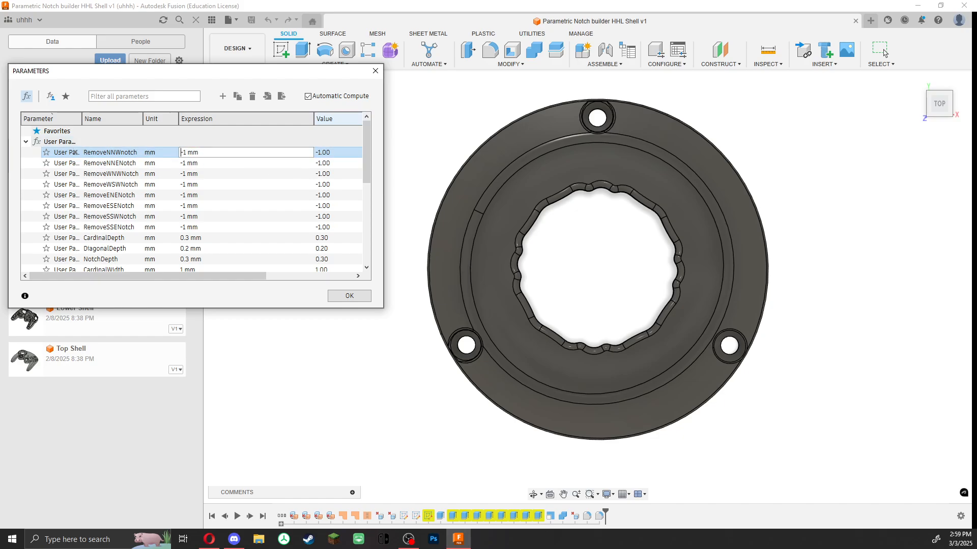
key(Right)
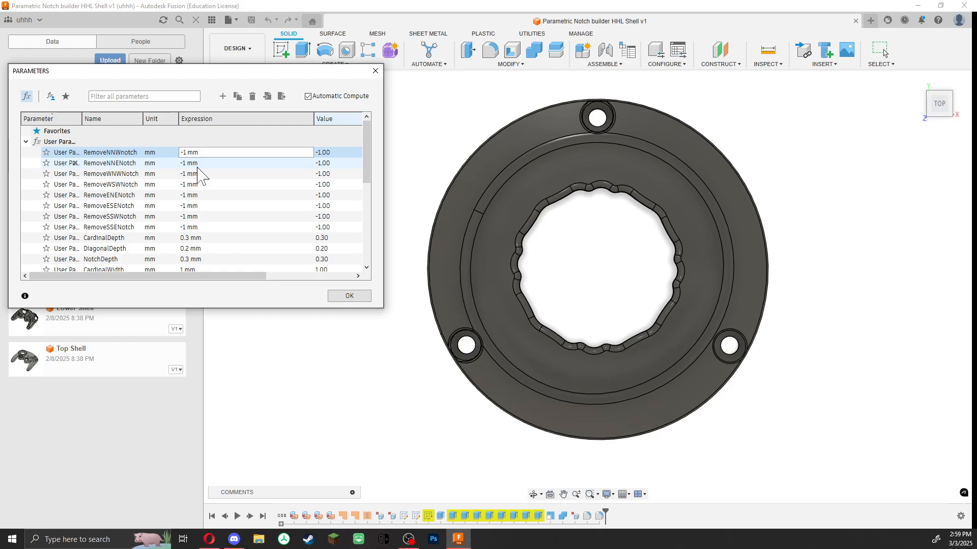
key(BackSpace)
key(Return)
click(190, 163)
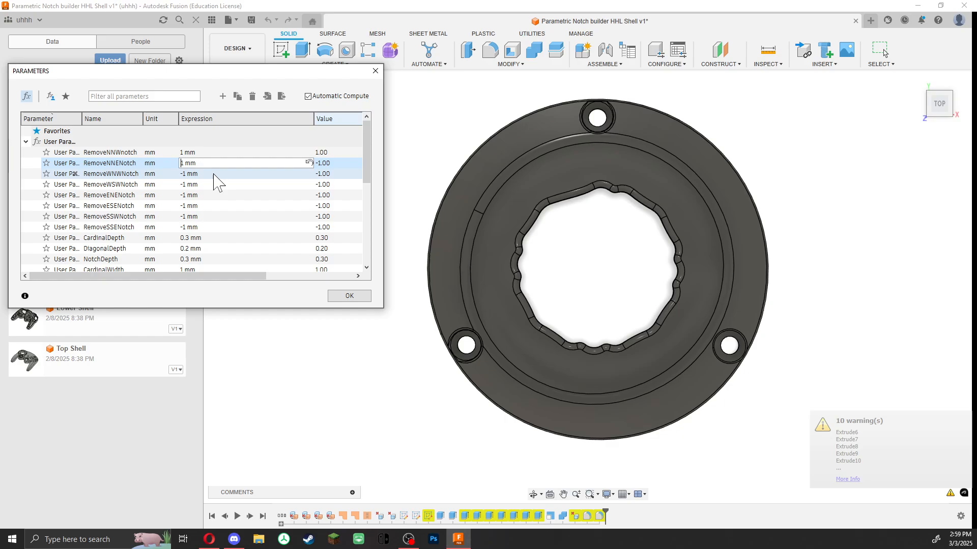
key(BackSpace)
key(Return)
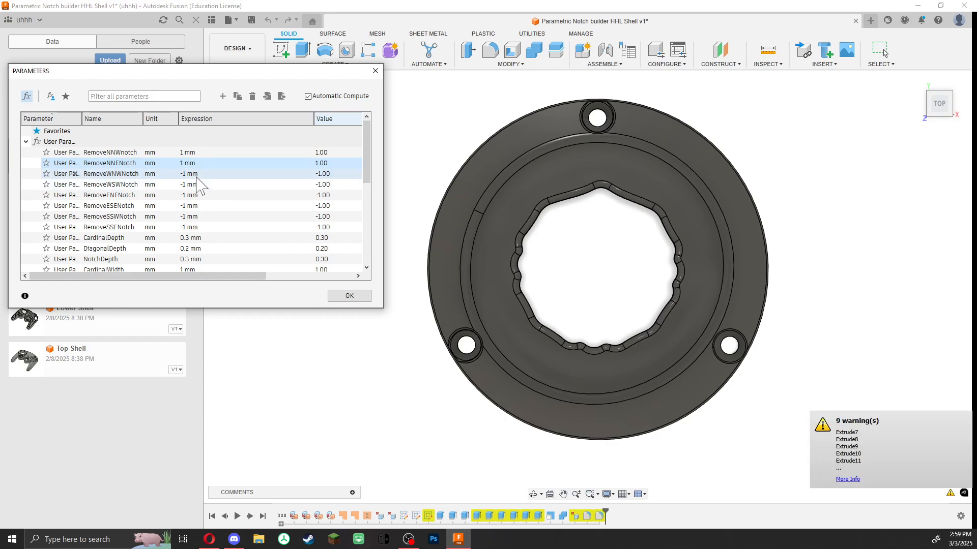
Try removing the east-northeast notch with RemoveENENotch at 1 mm, and restore the parameter to -1 mm
click(193, 195)
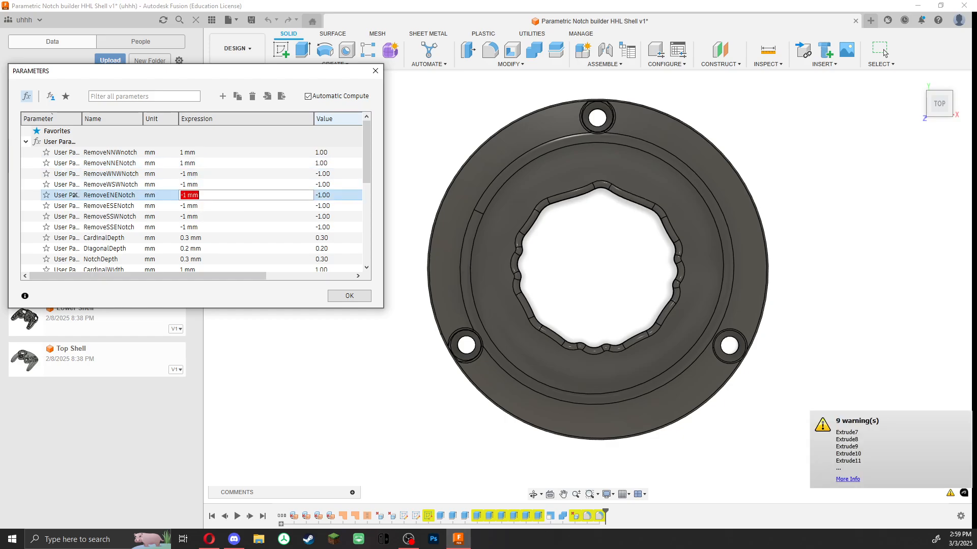
key(BackSpace)
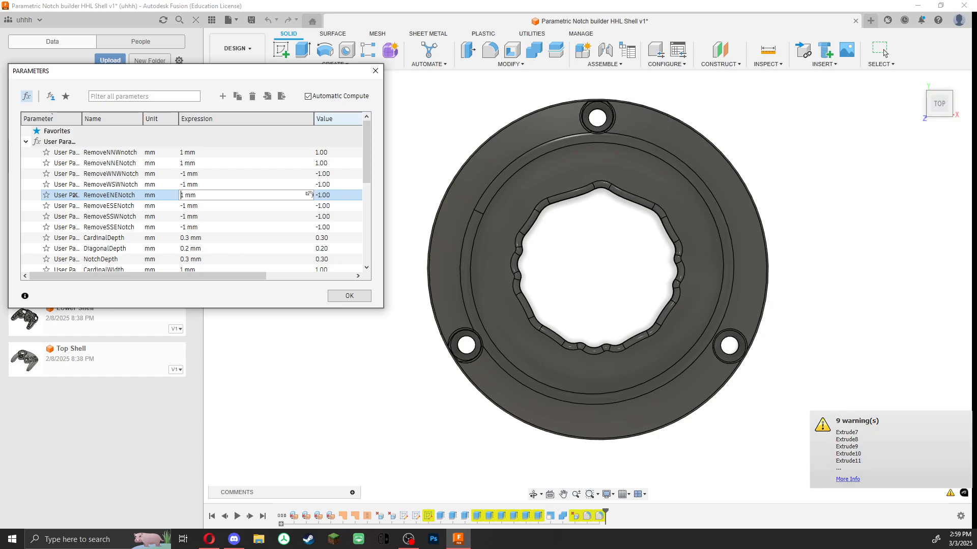
key(Return)
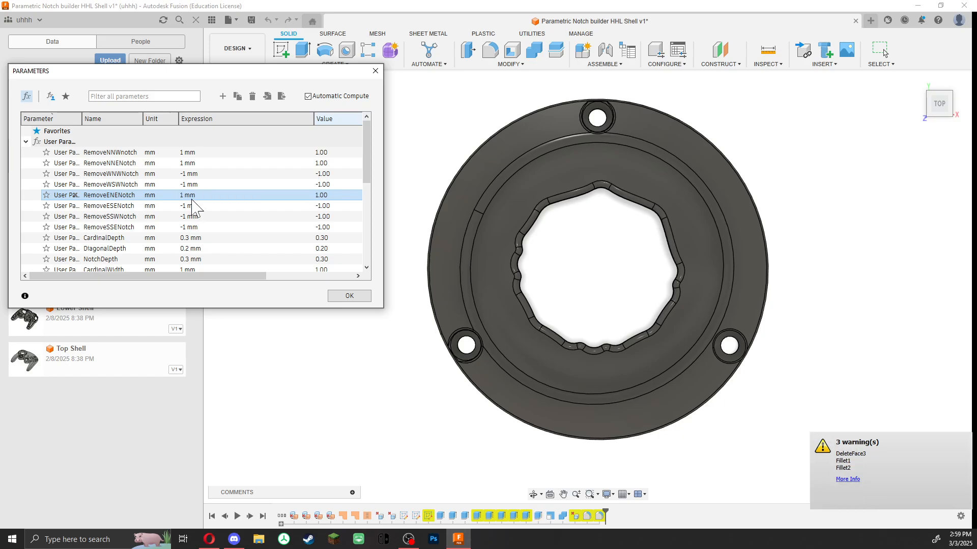
click(187, 195)
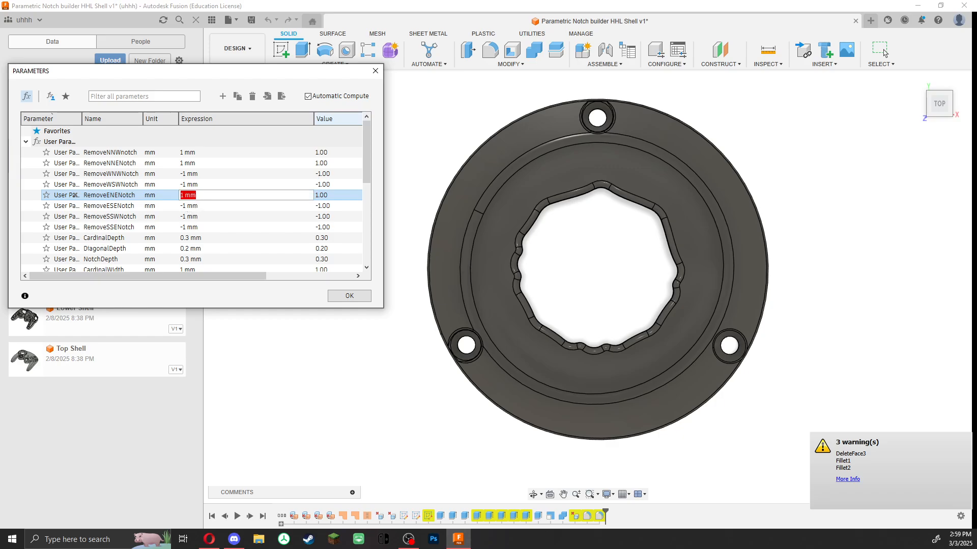
click(181, 196)
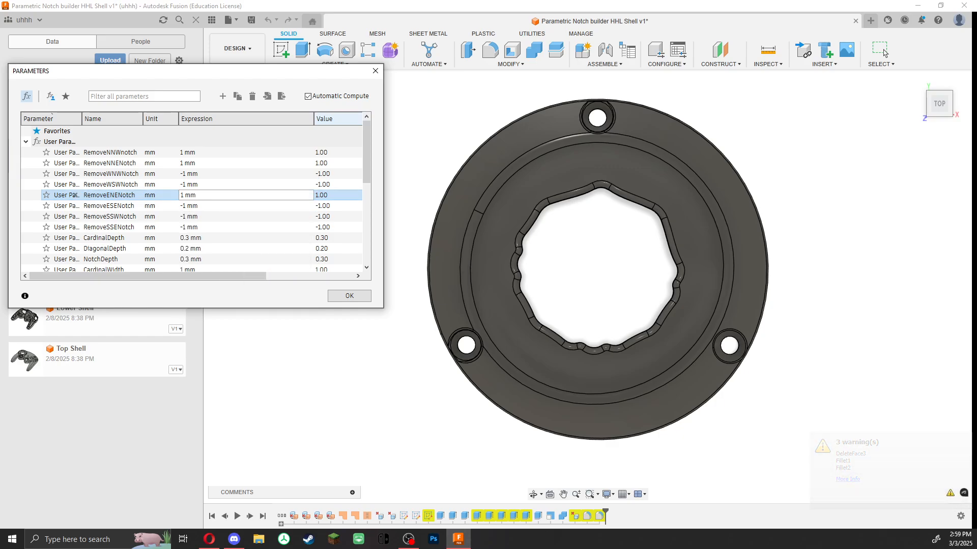
text(-)
key(Return)
Try removing the west-northwest notch with RemoveWNWNotch at 1 mm, and restore the parameter to -1 mm
click(188, 174)
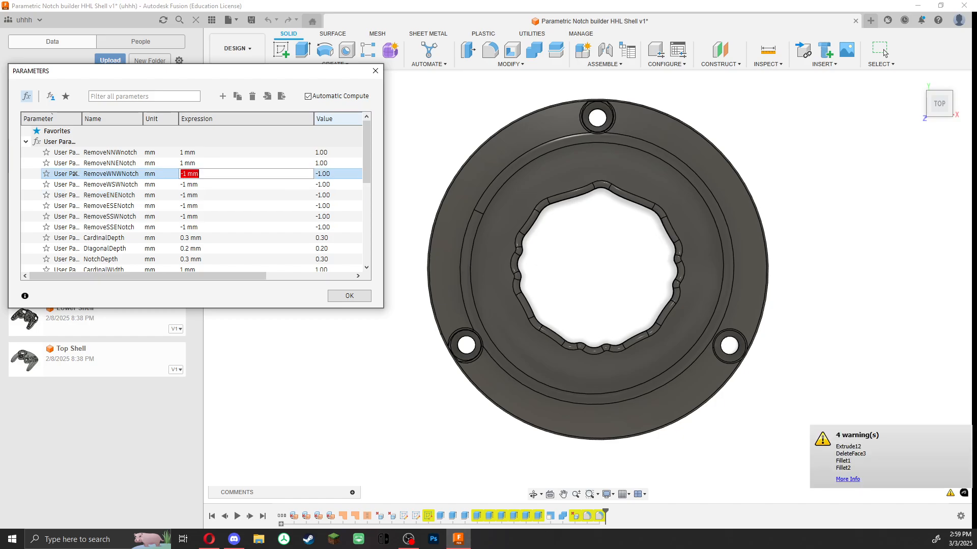
click(185, 174)
key(BackSpace)
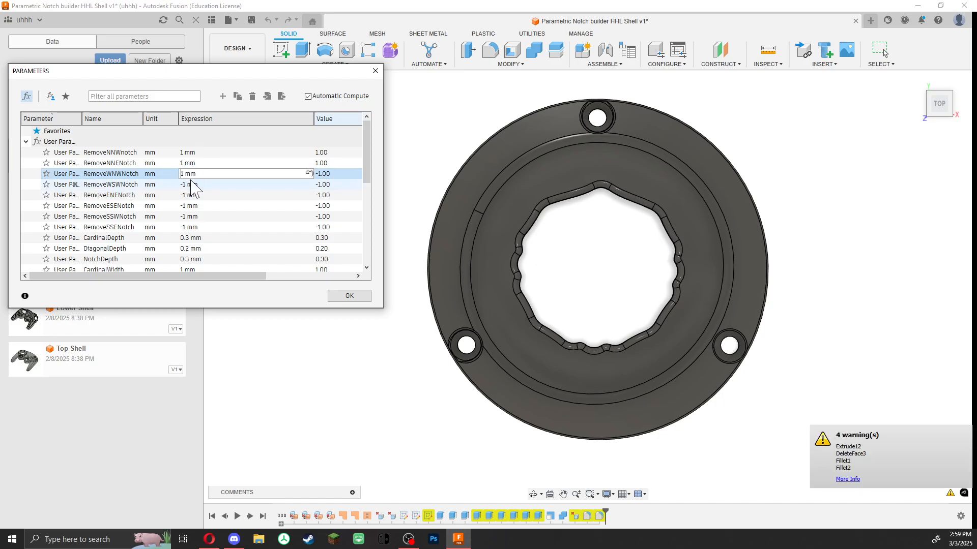
key(Return)
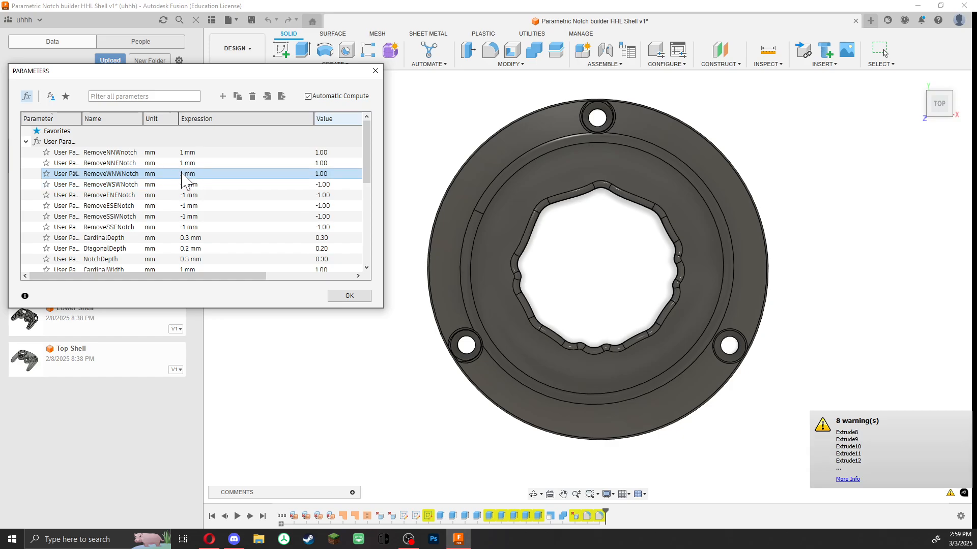
click(187, 174)
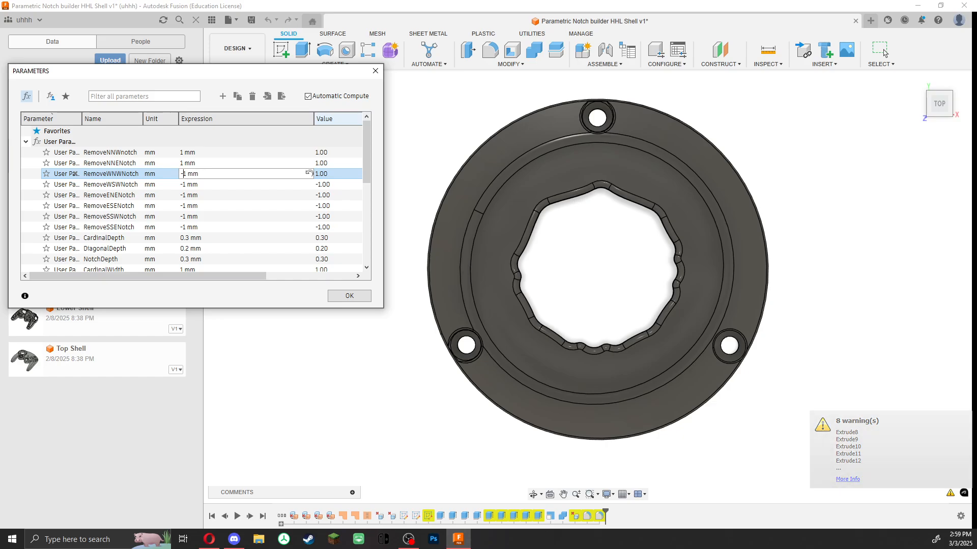
text(-)
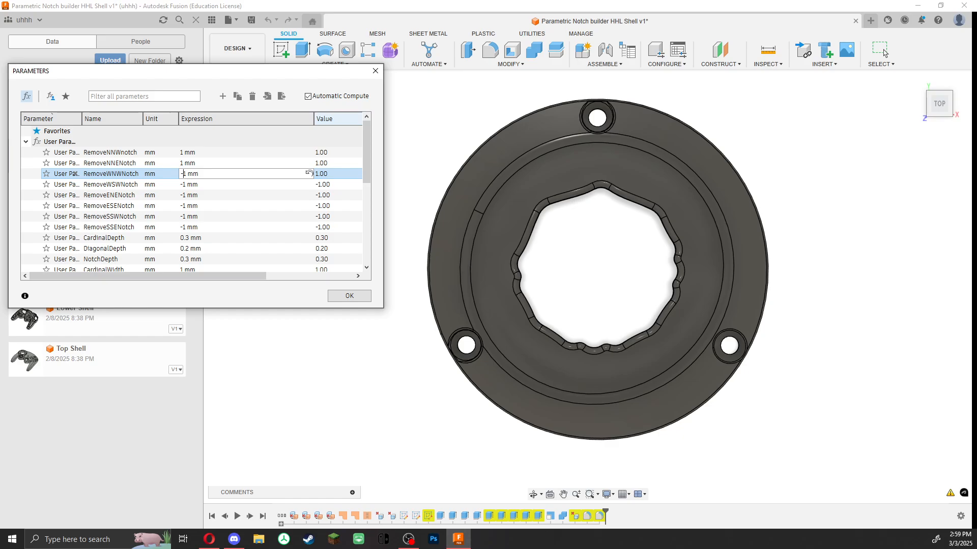
key(Return)
Set the RemoveSSWNotch and RemoveSSENotch user parameters to 1 mm to remove the two notches beside south
click(194, 216)
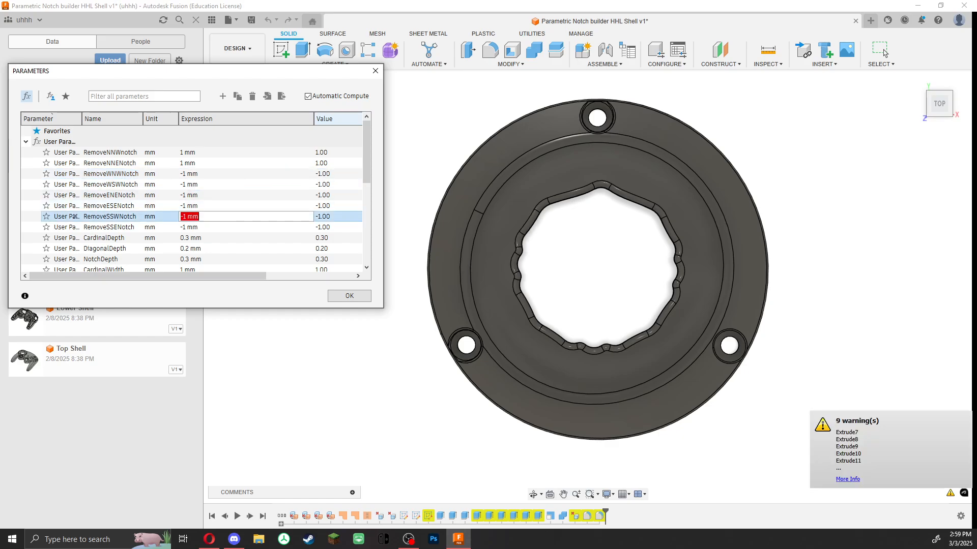
key(Home)
key(Delete)
key(Return)
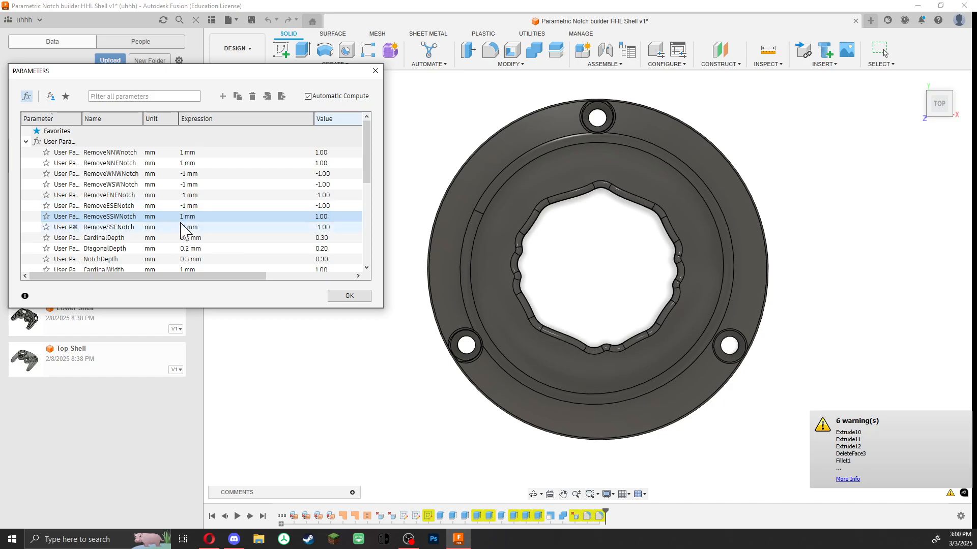
click(189, 227)
click(187, 227)
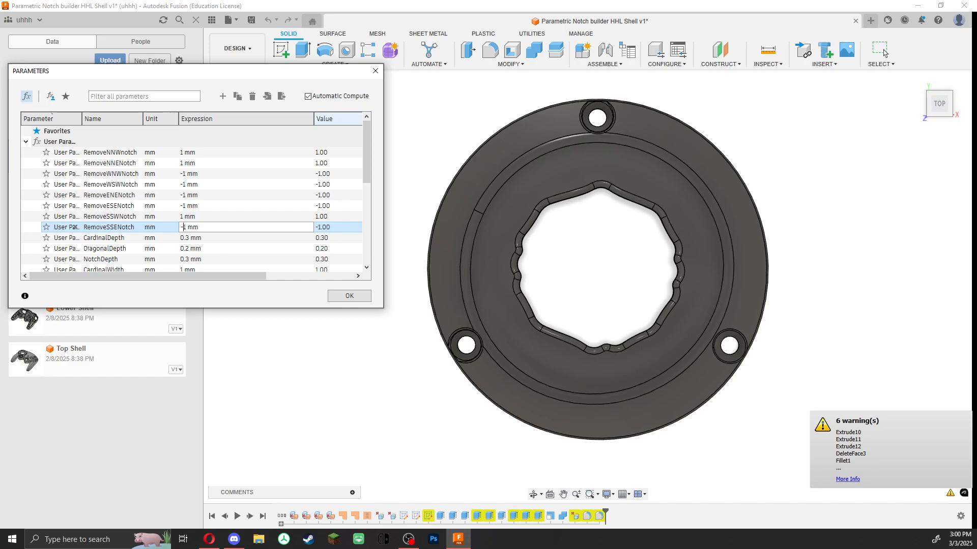
key(Home)
key(Delete)
key(Return)
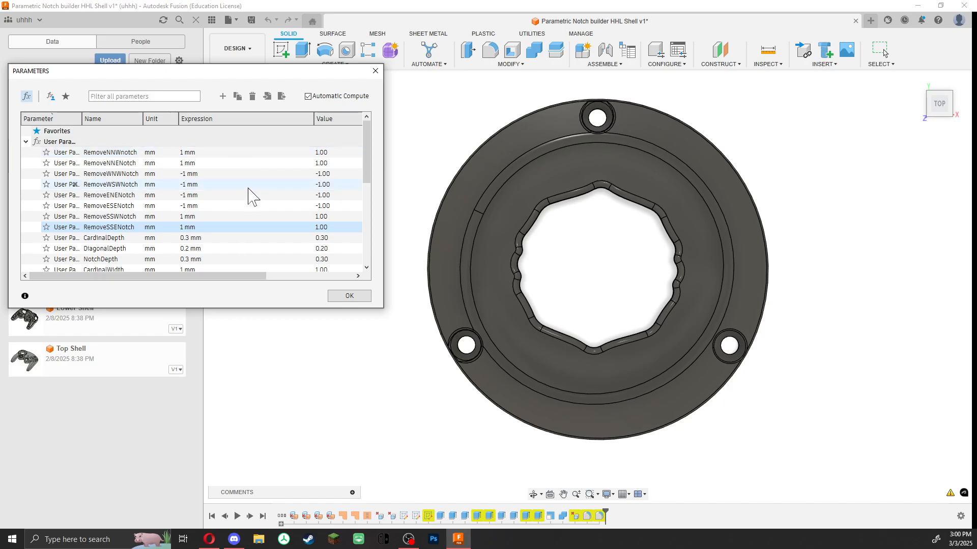
Examine the depth, width and offset parameters and inspect the remaining west and east notches on the gate's inner rim up close
scroll(249, 196, down, 3)
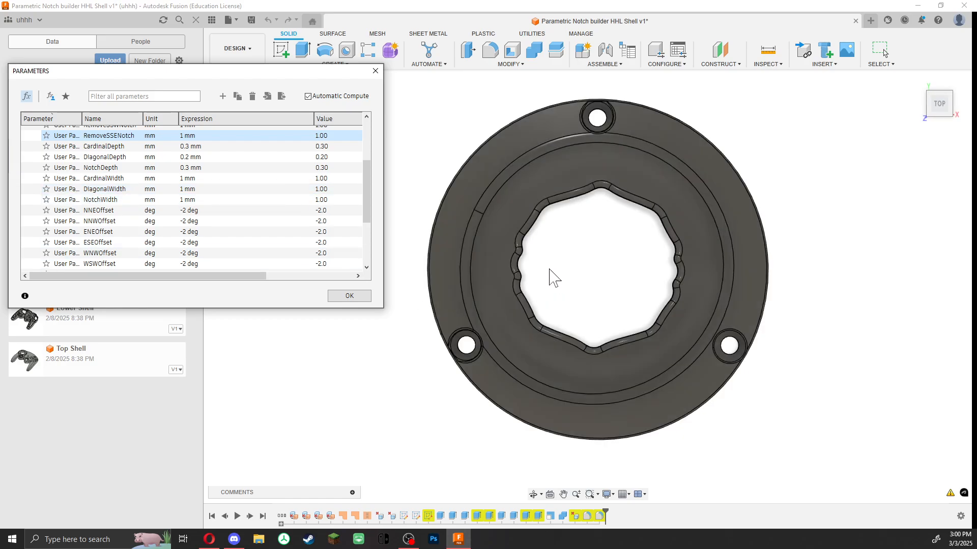
scroll(554, 278, up, 5)
shift+middle_drag(548, 236, 512, 227)
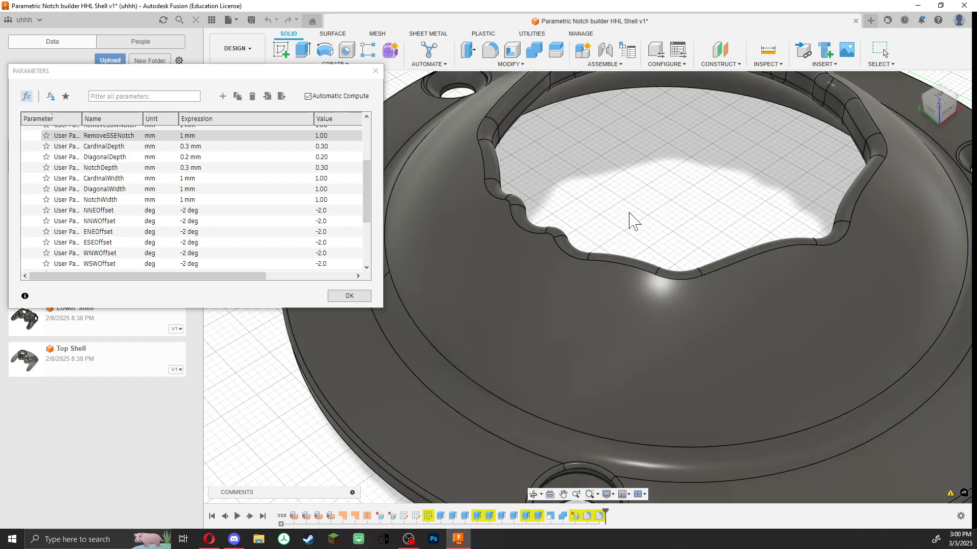
shift+middle_drag(630, 212, 580, 293)
middle_drag(720, 148, 718, 230)
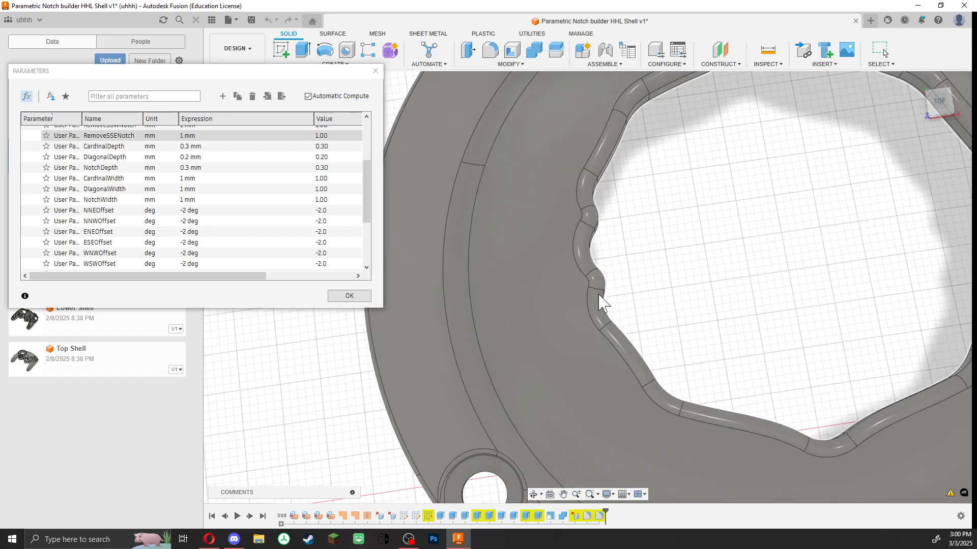
middle_drag(647, 268, 761, 265)
scroll(600, 401, up, 5)
scroll(600, 401, up, 3)
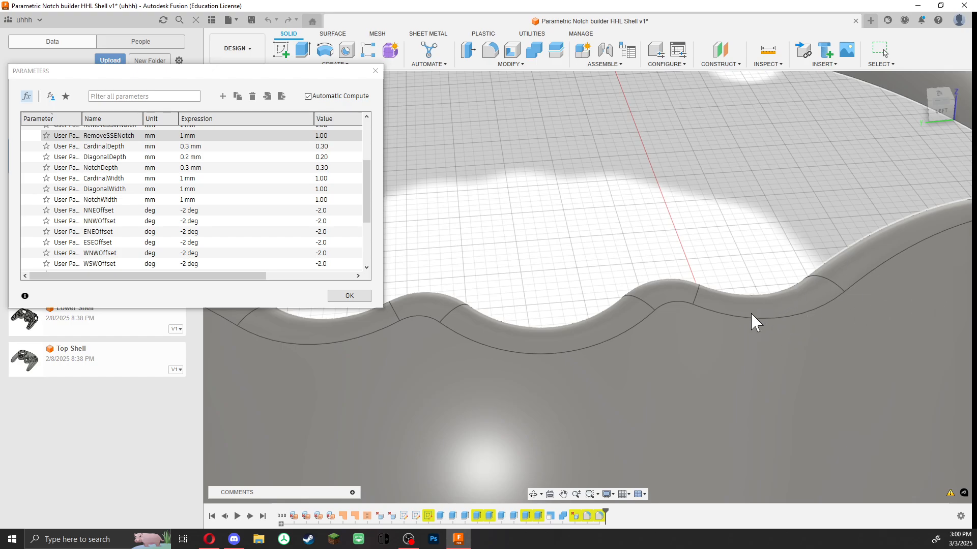
scroll(751, 313, down, 2)
shift+middle_drag(553, 167, 508, 229)
scroll(802, 229, down, 6)
middle_drag(872, 249, 692, 330)
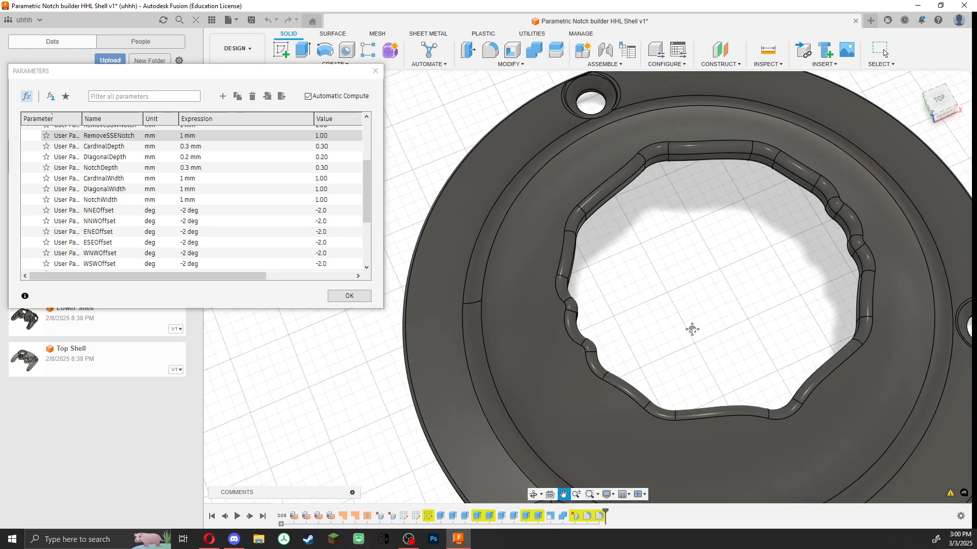
Review the remaining offset, cardinal-to-notch and diagonal-to-notch parameters with the whole plate seen from the top
scroll(196, 239, down, 3)
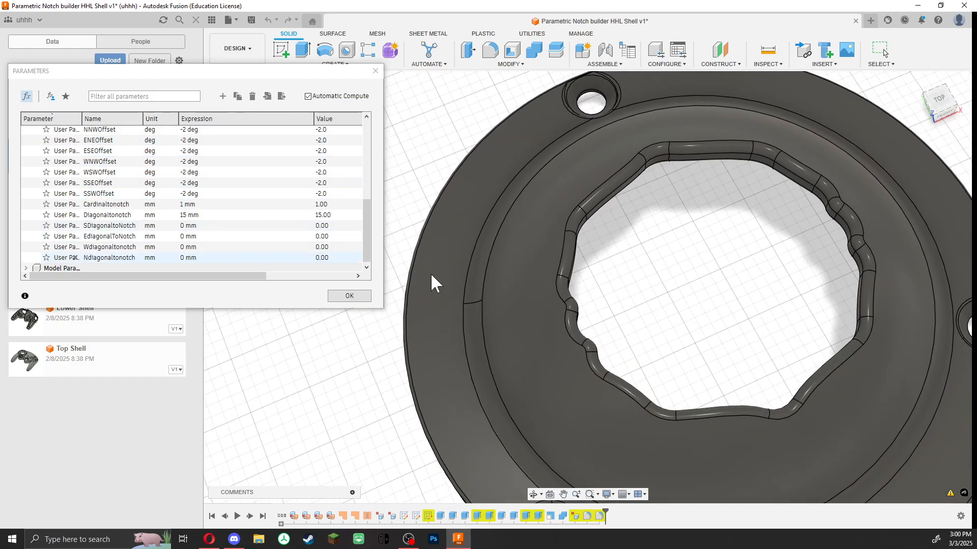
scroll(760, 334, down, 5)
shift+middle_drag(760, 333, 959, 272)
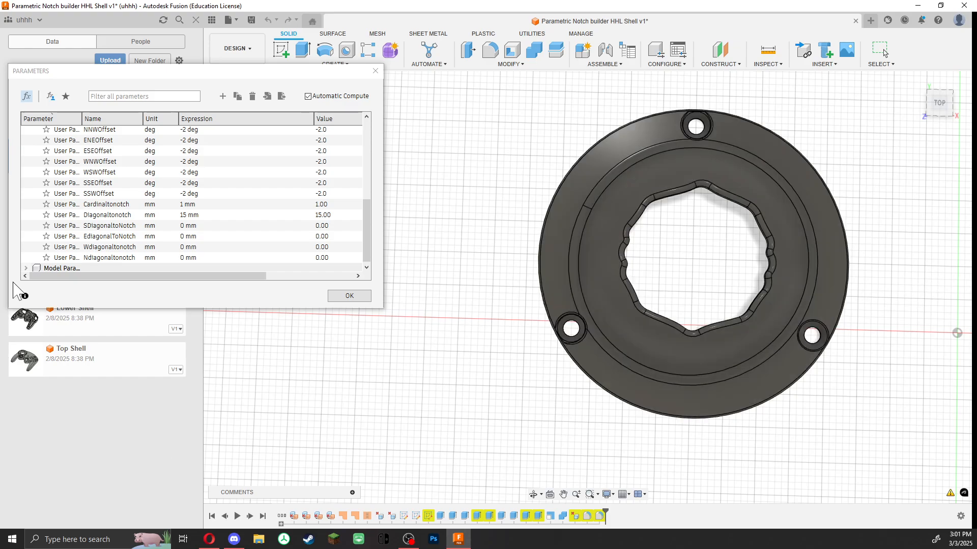
scroll(166, 196, down, 1)
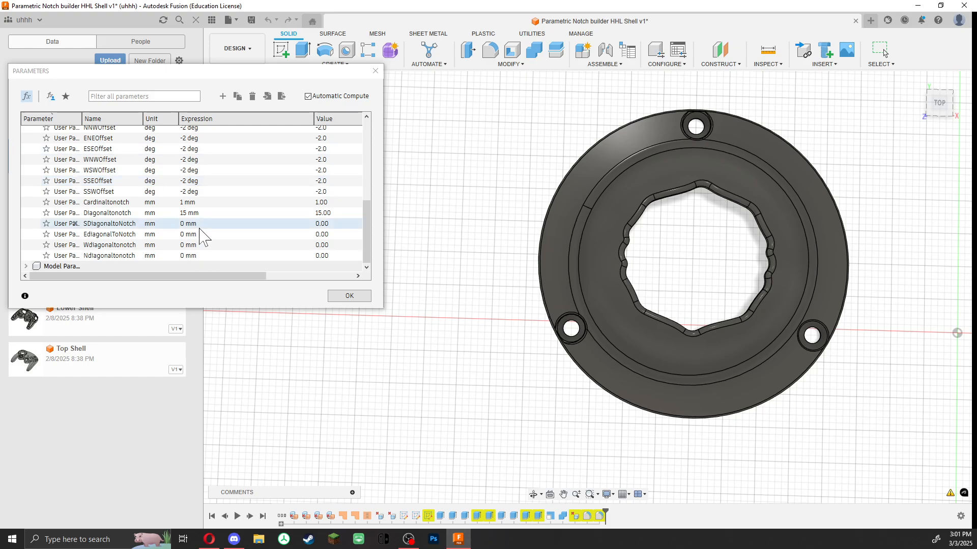
Finish the parameter editing and select Body2 inside the GatePlate Octagon component
click(349, 296)
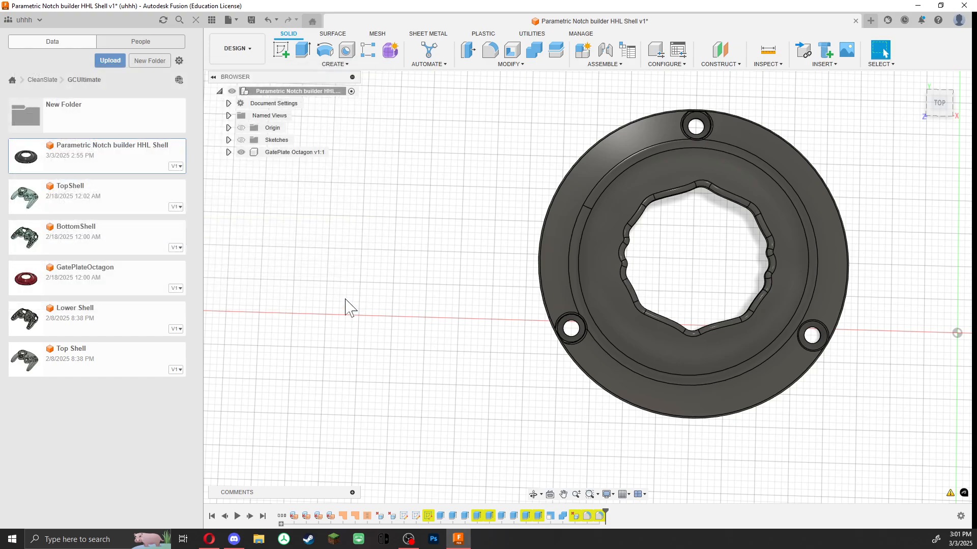
click(228, 152)
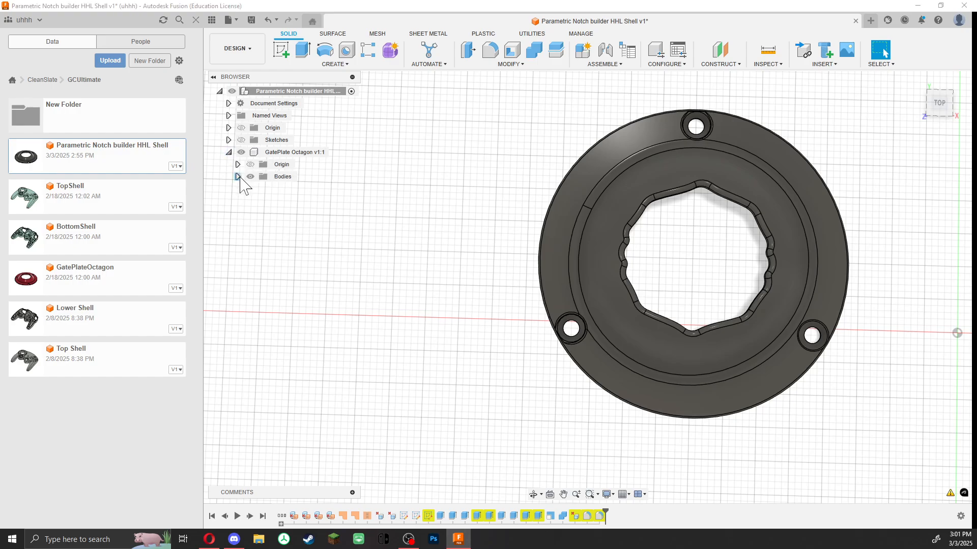
click(238, 177)
click(293, 189)
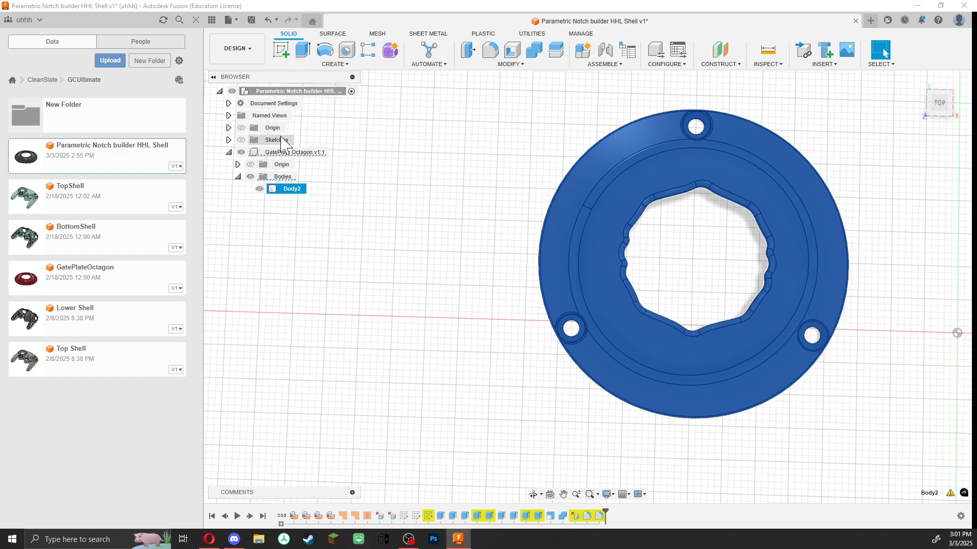
Set up an export of the gate plate design as a STEP file, cancel it and clear the selection
click(238, 22)
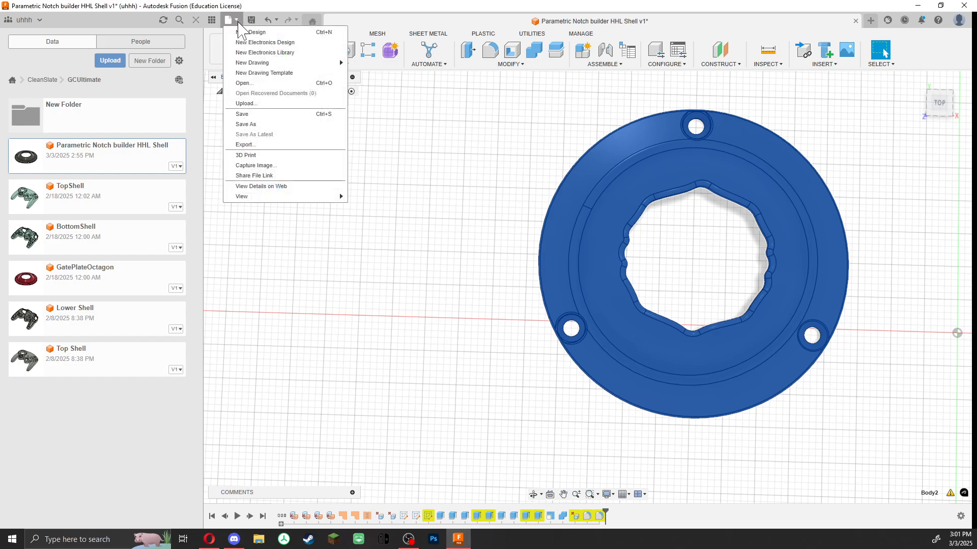
click(336, 148)
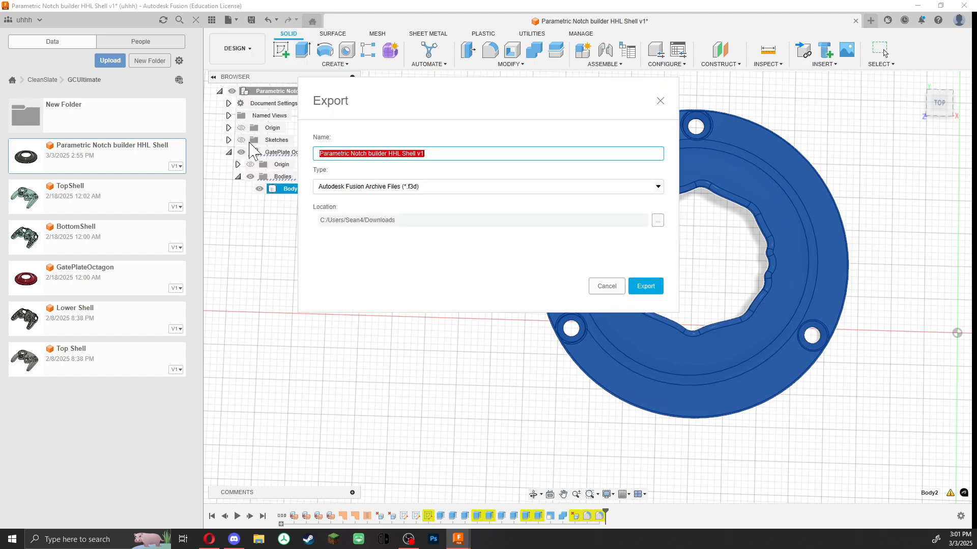
click(422, 187)
scroll(399, 231, down, 3)
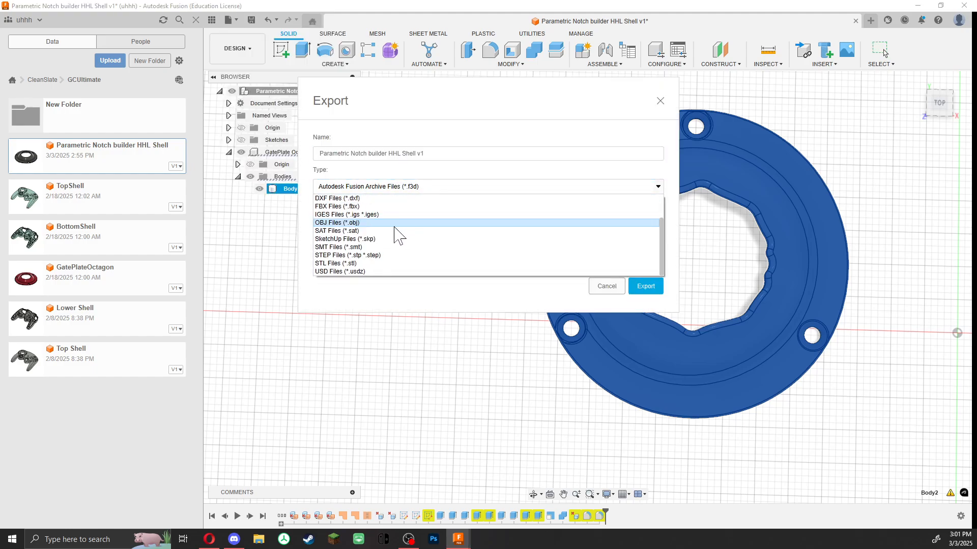
click(349, 256)
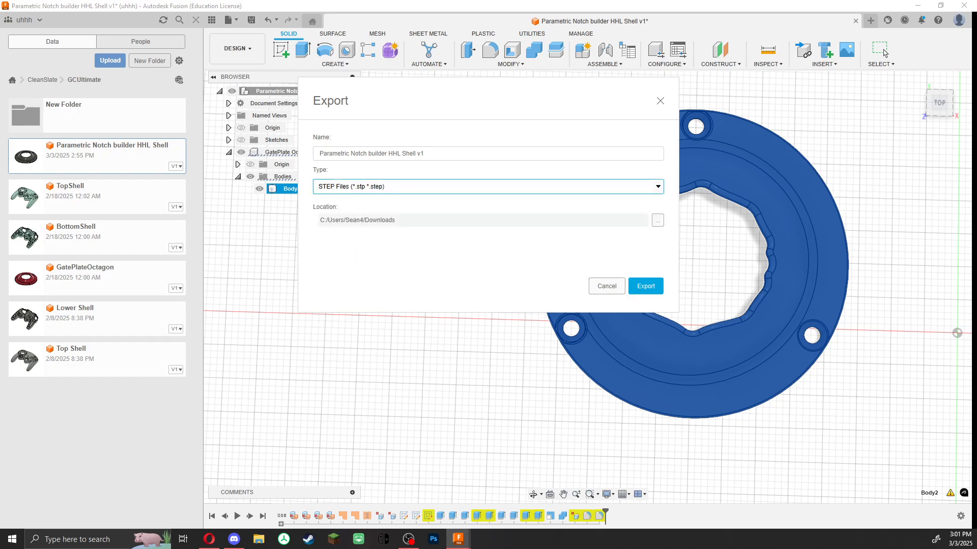
click(607, 286)
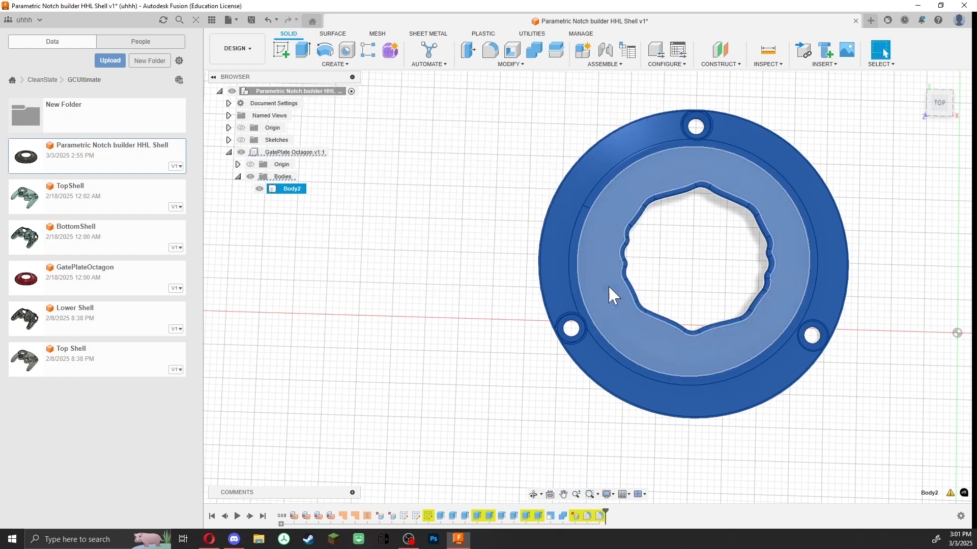
click(430, 237)
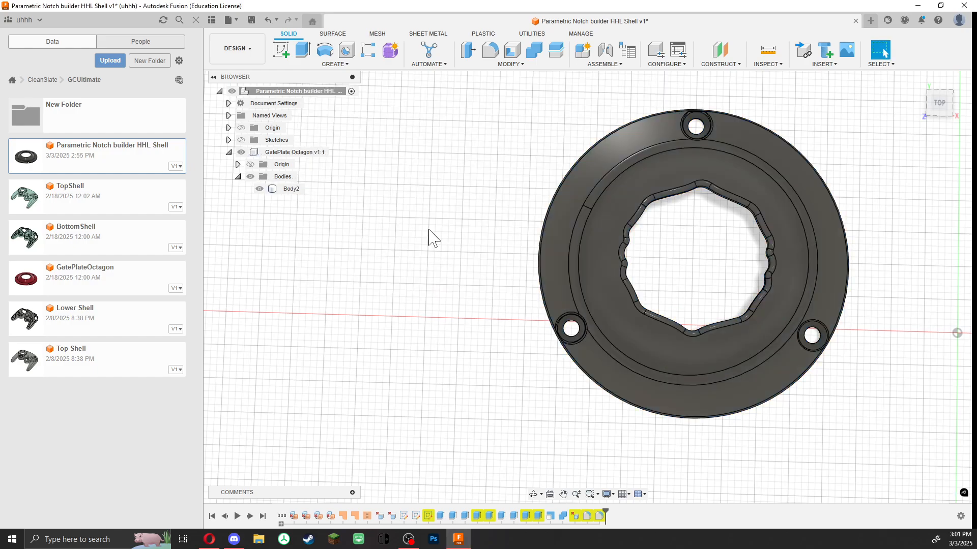
click(229, 20)
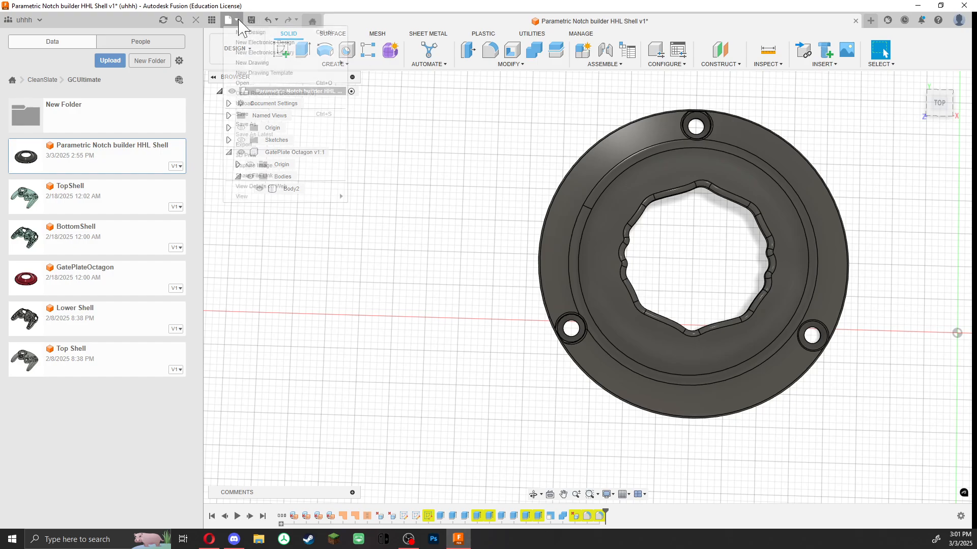
click(268, 145)
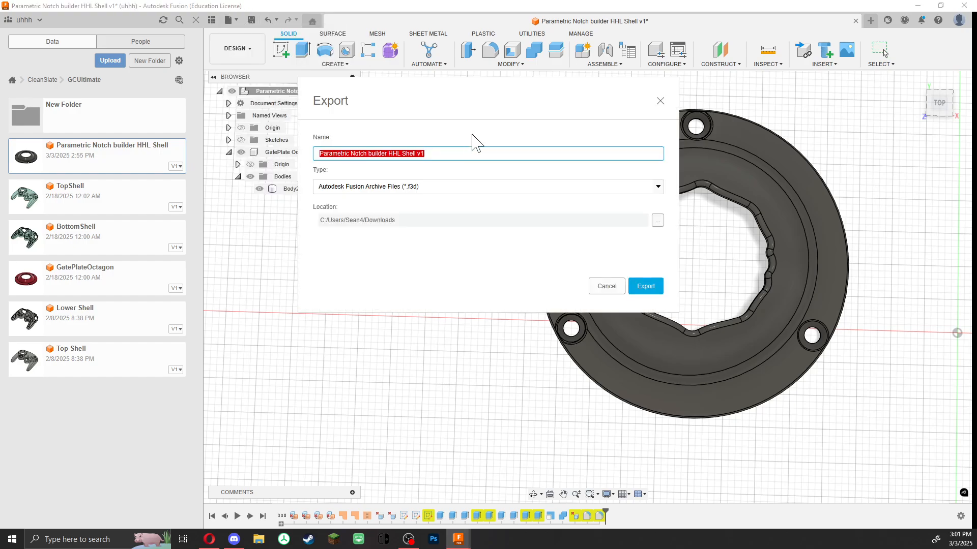
click(449, 189)
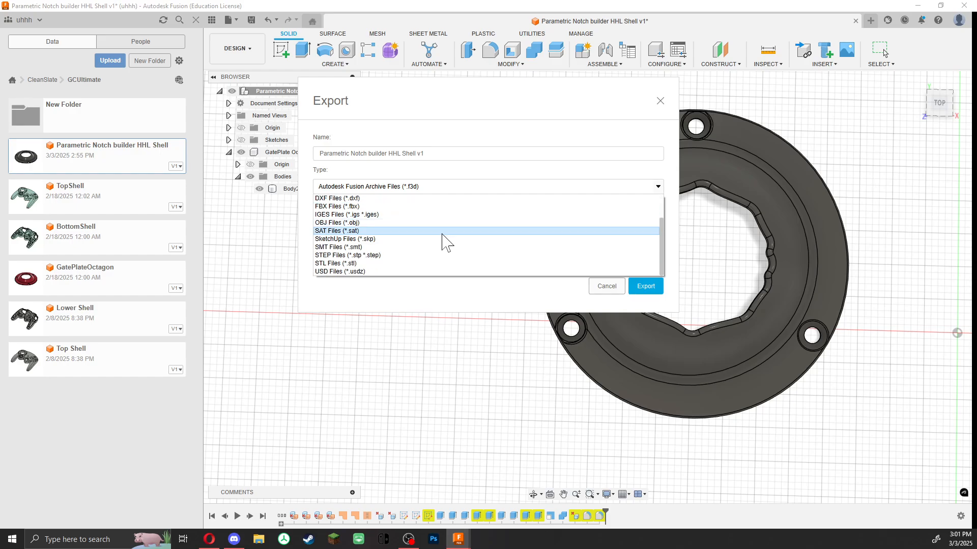
click(349, 269)
click(615, 285)
Start saving Body2 as a mesh for export in binary STL format with millimetre units
click(291, 192)
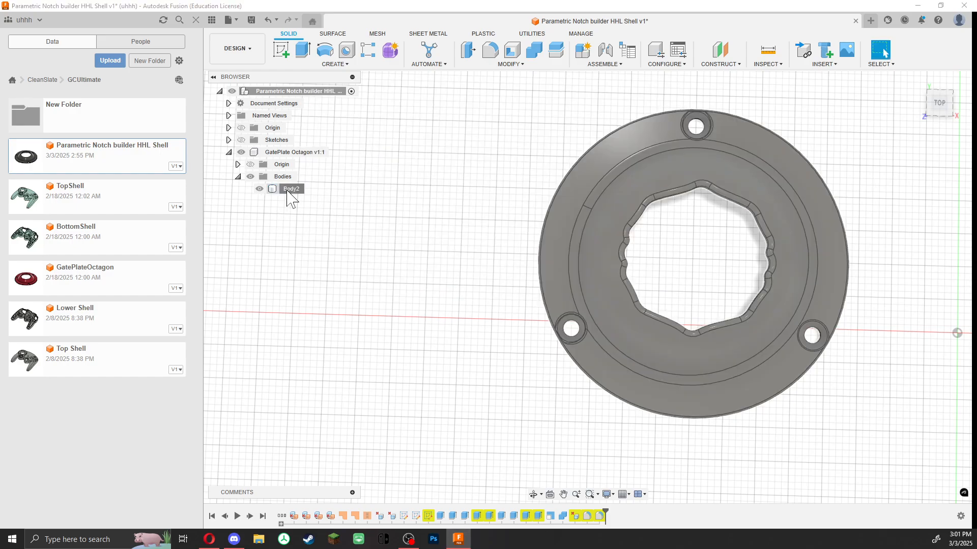
right_click(292, 194)
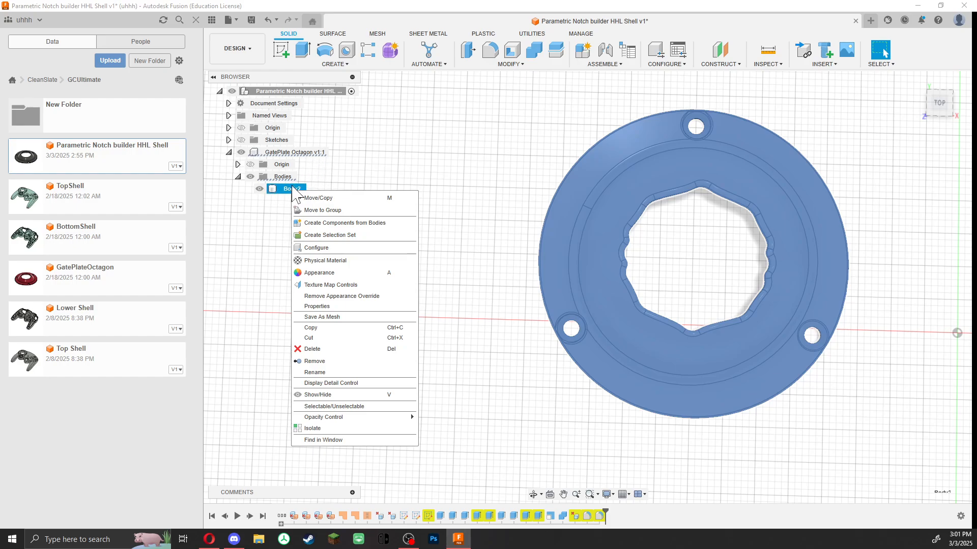
click(333, 317)
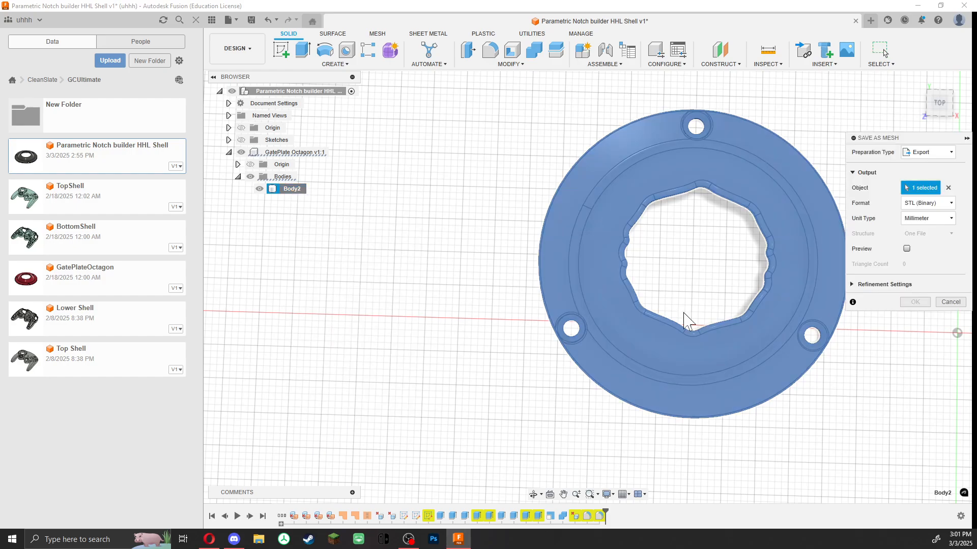
click(935, 224)
click(923, 224)
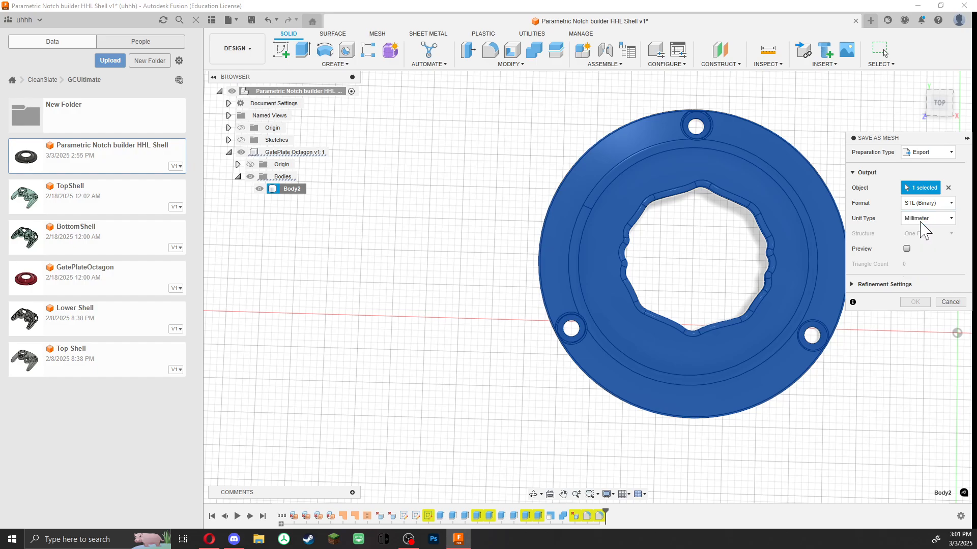
Compare Medium and High mesh refinement, choose High with a normal deviation of 3.00, and cancel saving the STL file
click(865, 283)
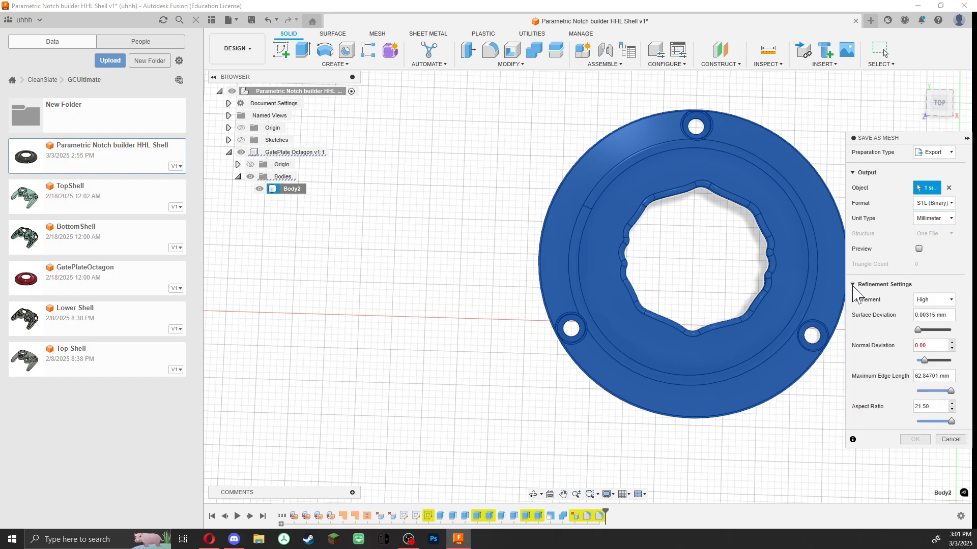
click(932, 300)
click(932, 323)
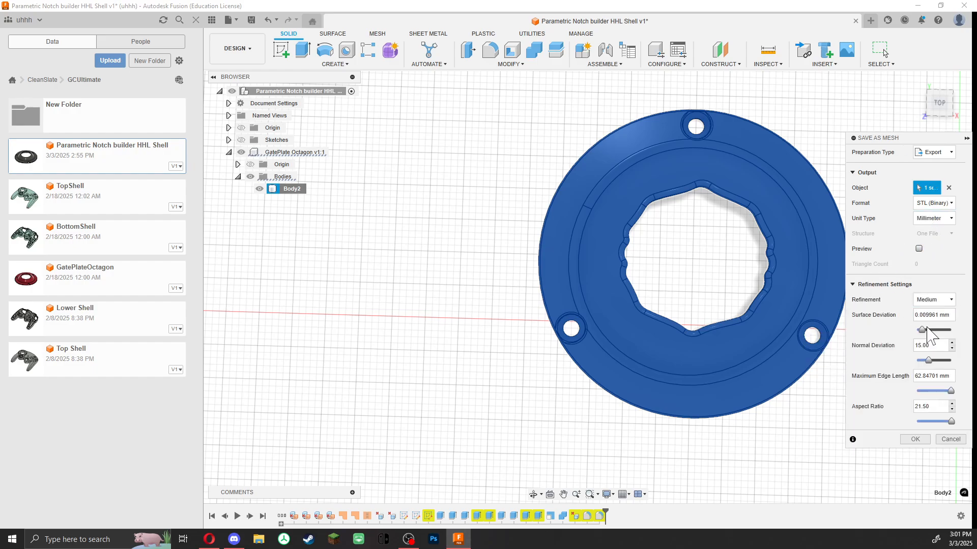
click(932, 301)
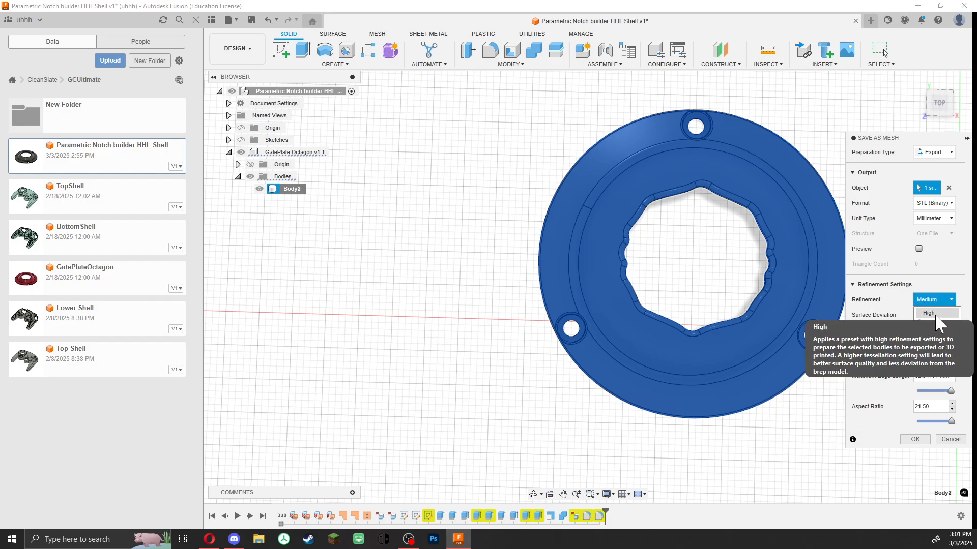
click(936, 313)
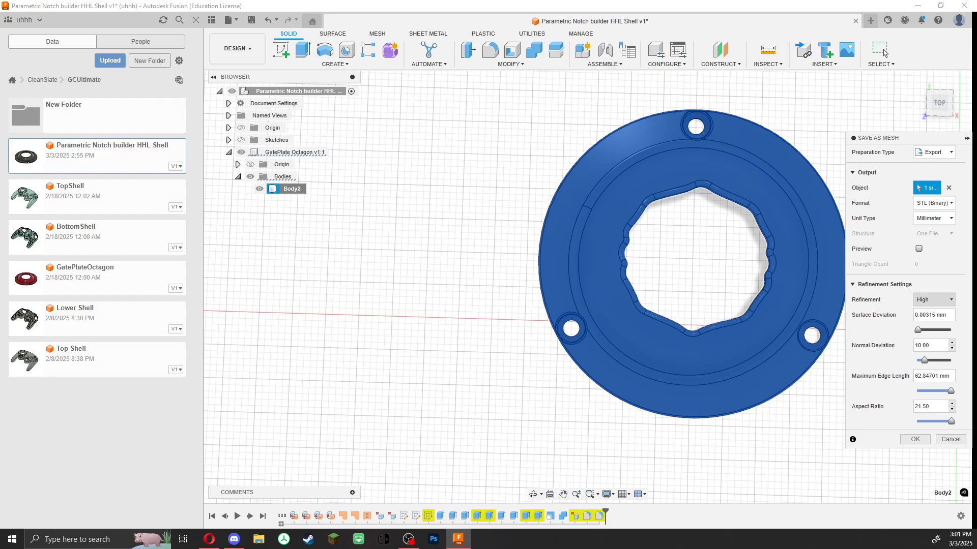
click(933, 300)
click(929, 324)
click(927, 301)
click(928, 313)
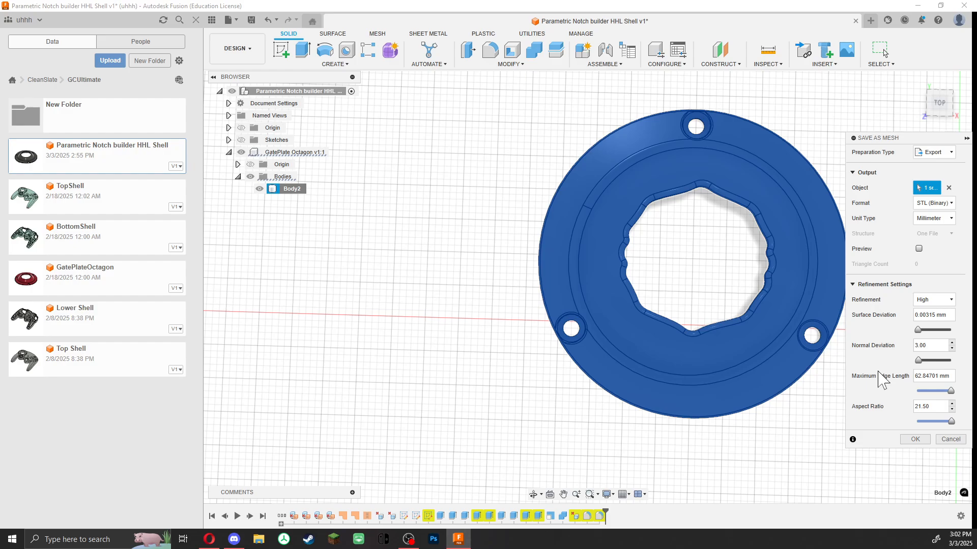
click(919, 441)
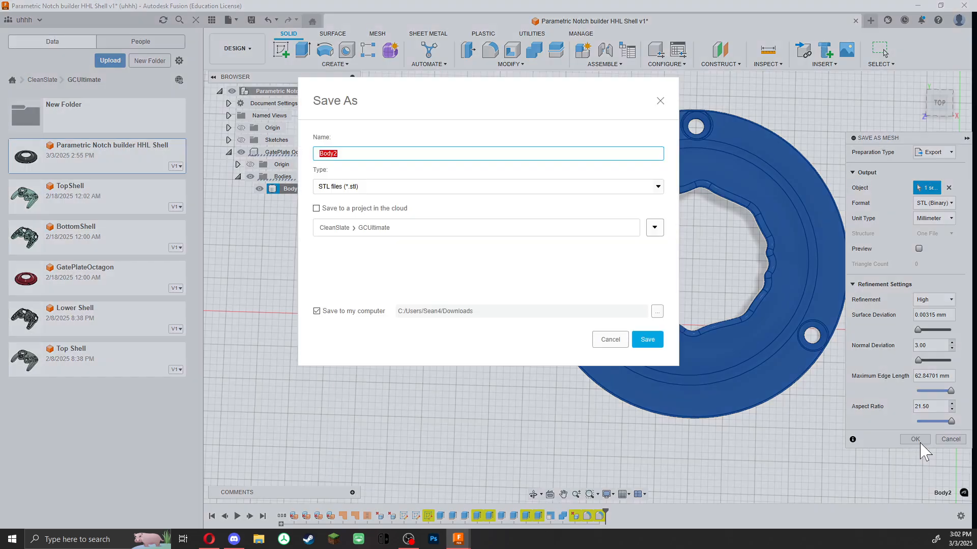
click(613, 340)
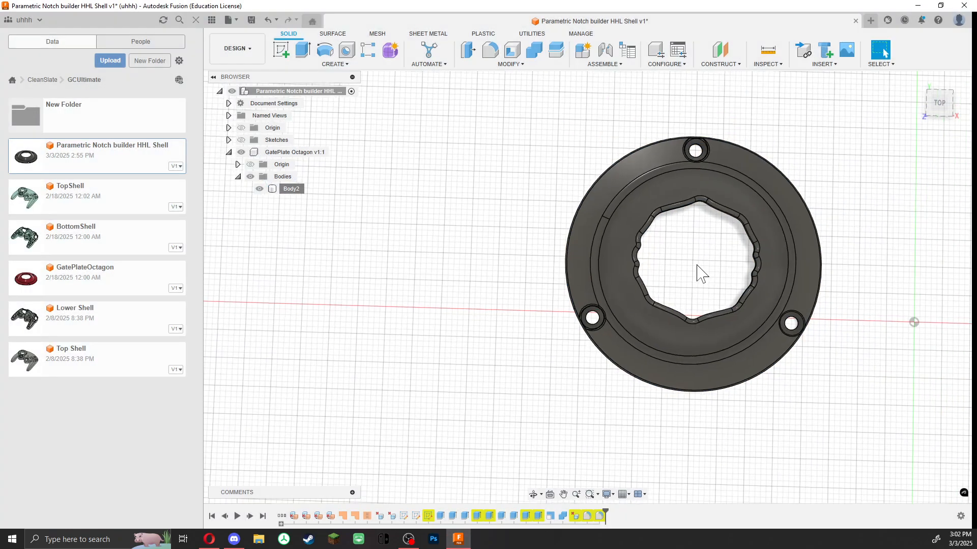
Review the depth, width and offset user parameters once more and inspect the whole gate plate from an angle
scroll(701, 273, down, 1)
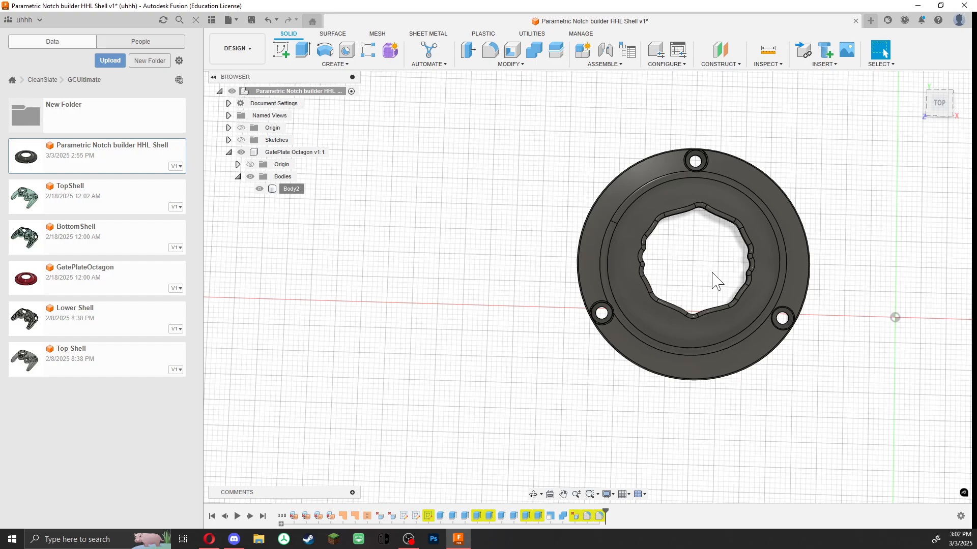
middle_drag(709, 275, 624, 221)
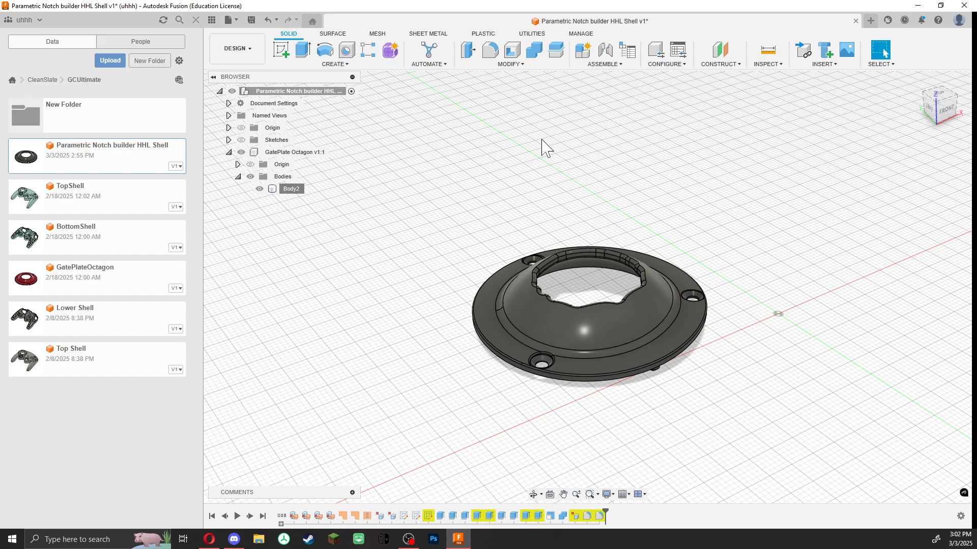
click(511, 64)
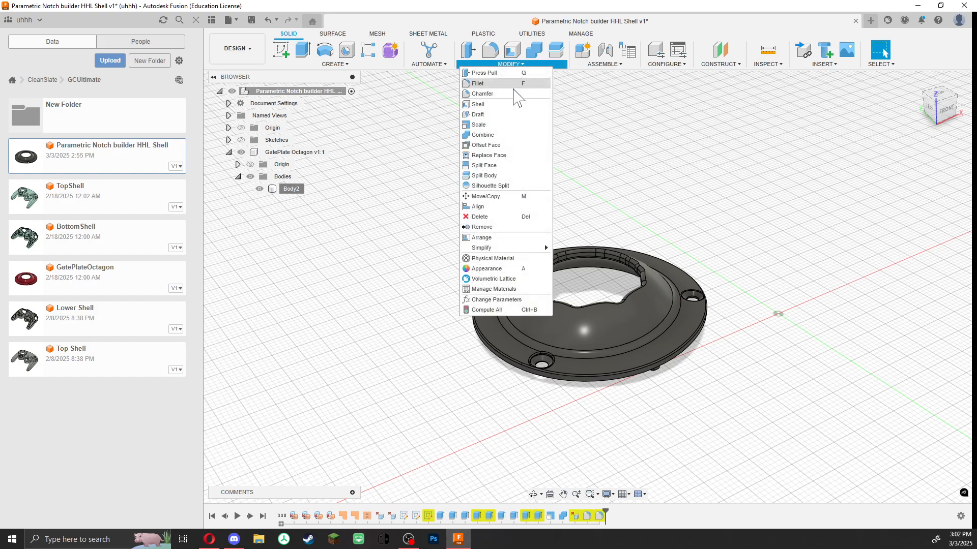
click(496, 300)
scroll(117, 188, down, 6)
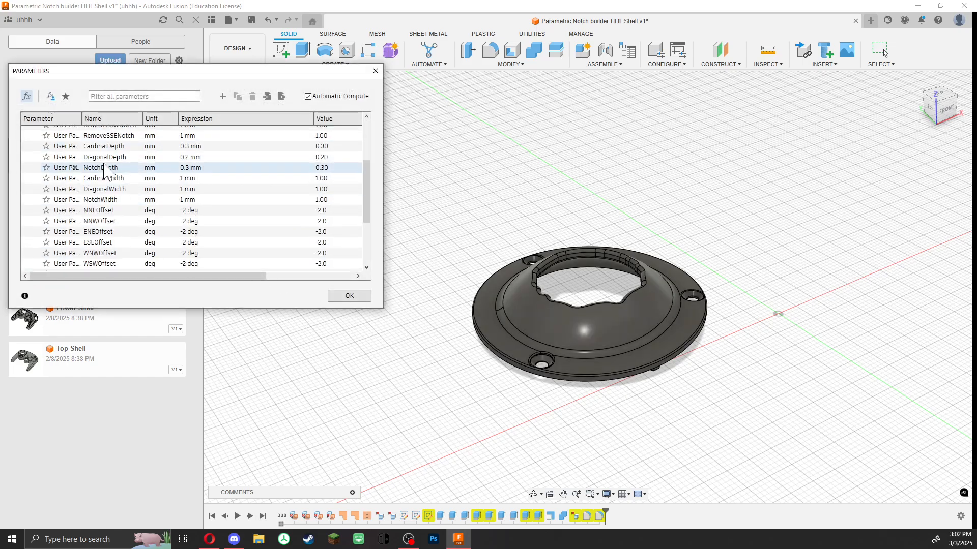
click(375, 71)
shift+middle_drag(665, 170, 612, 201)
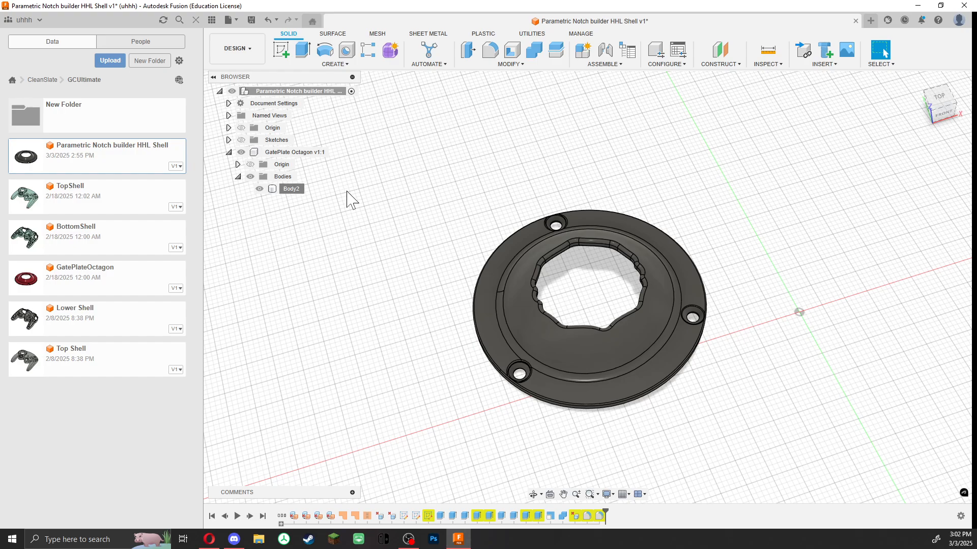
right_click(294, 189)
key(Escape)
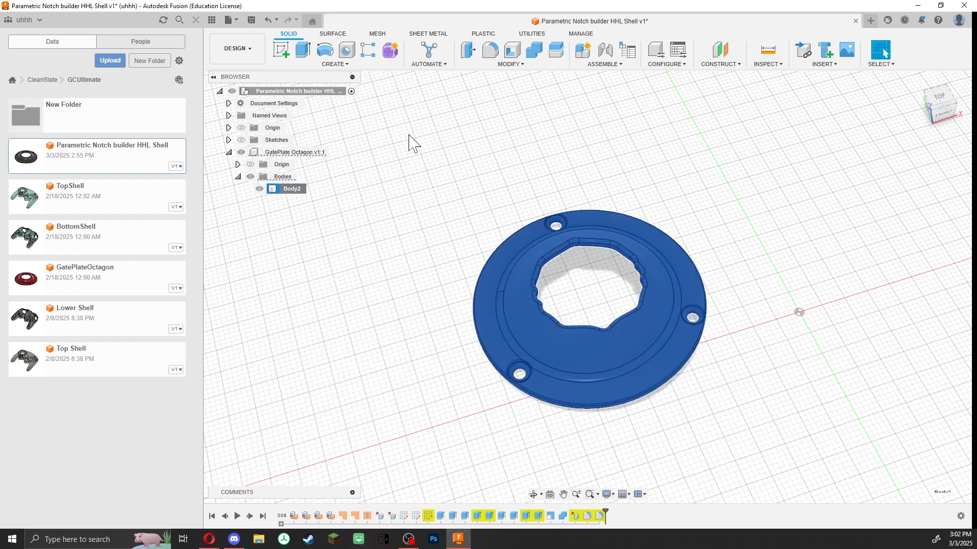
click(228, 19)
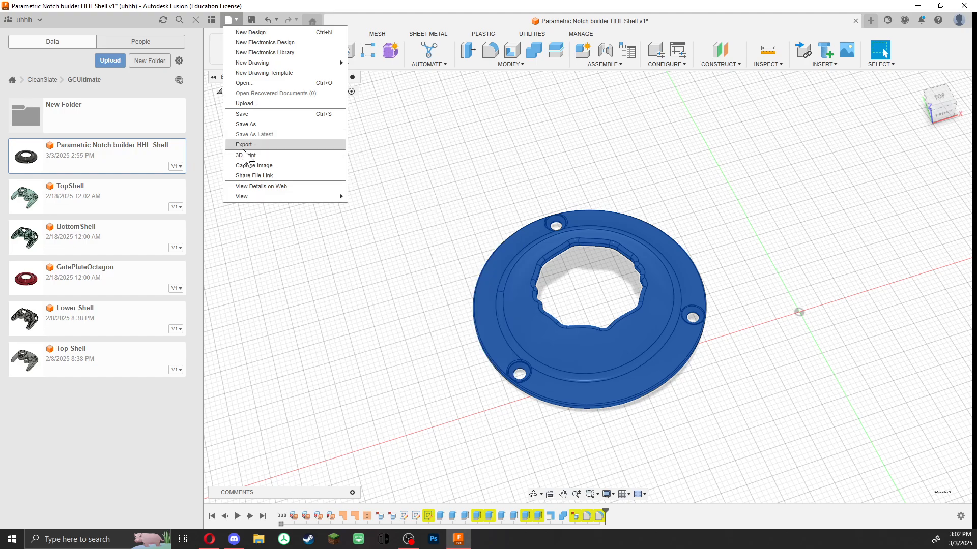
click(499, 153)
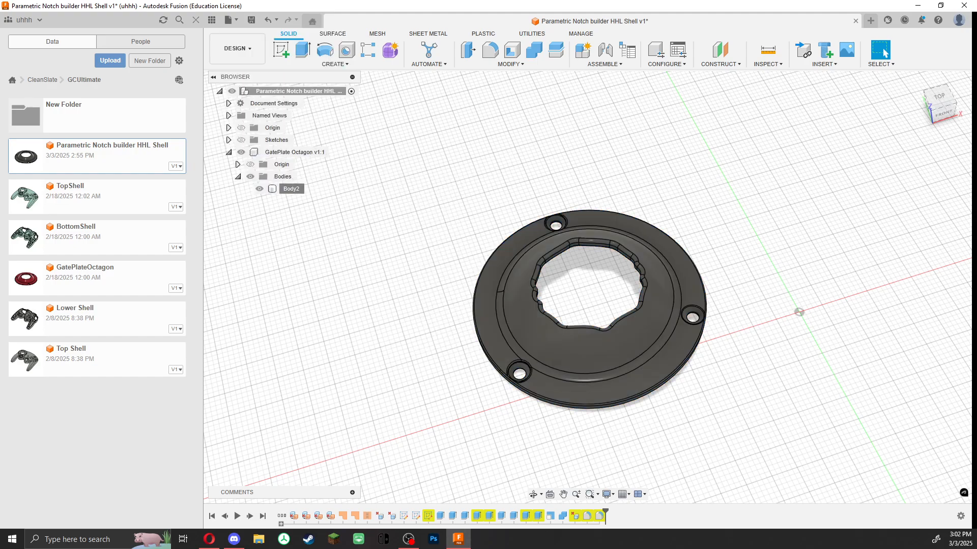